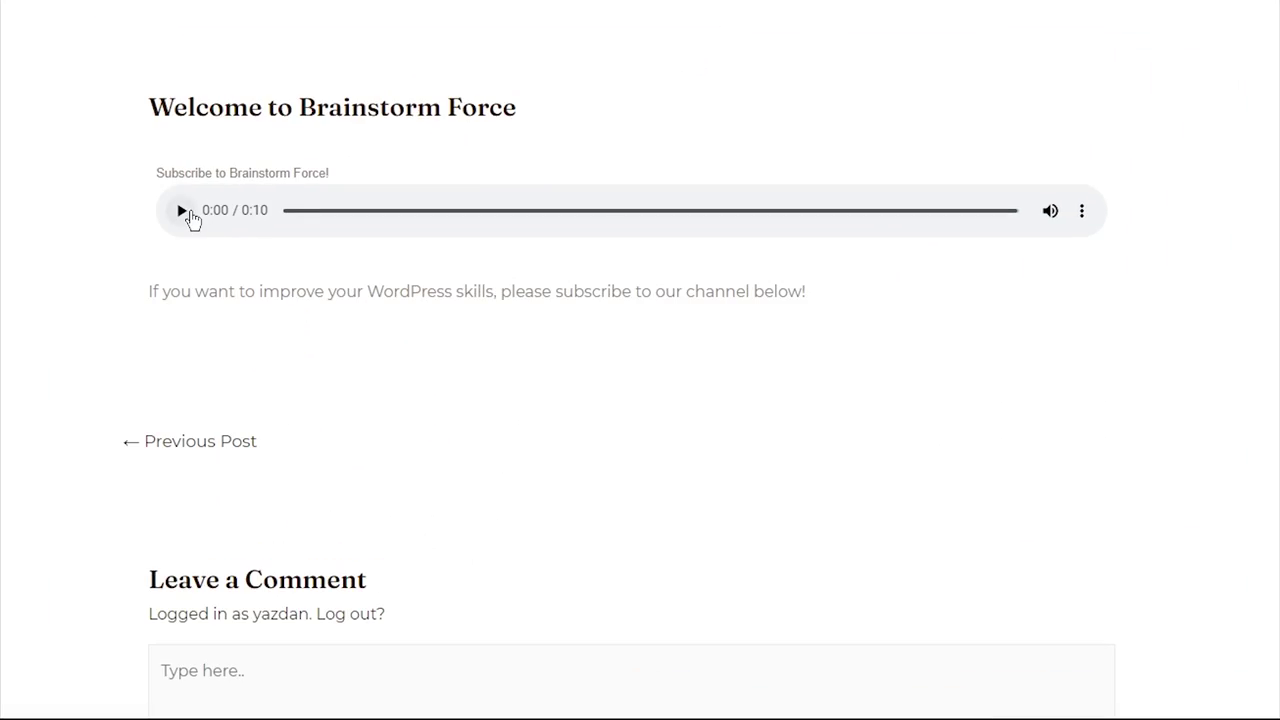
pyautogui.click(654, 186)
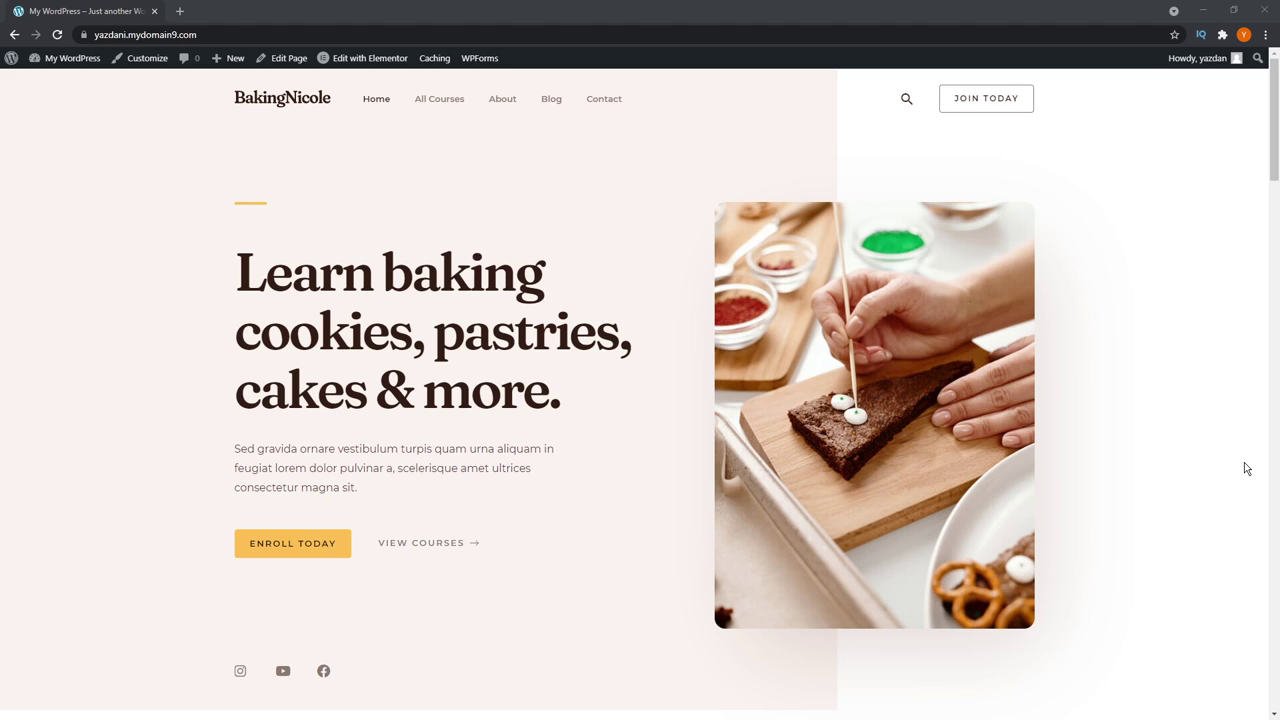
pyautogui.scroll(-5, 1151, 429)
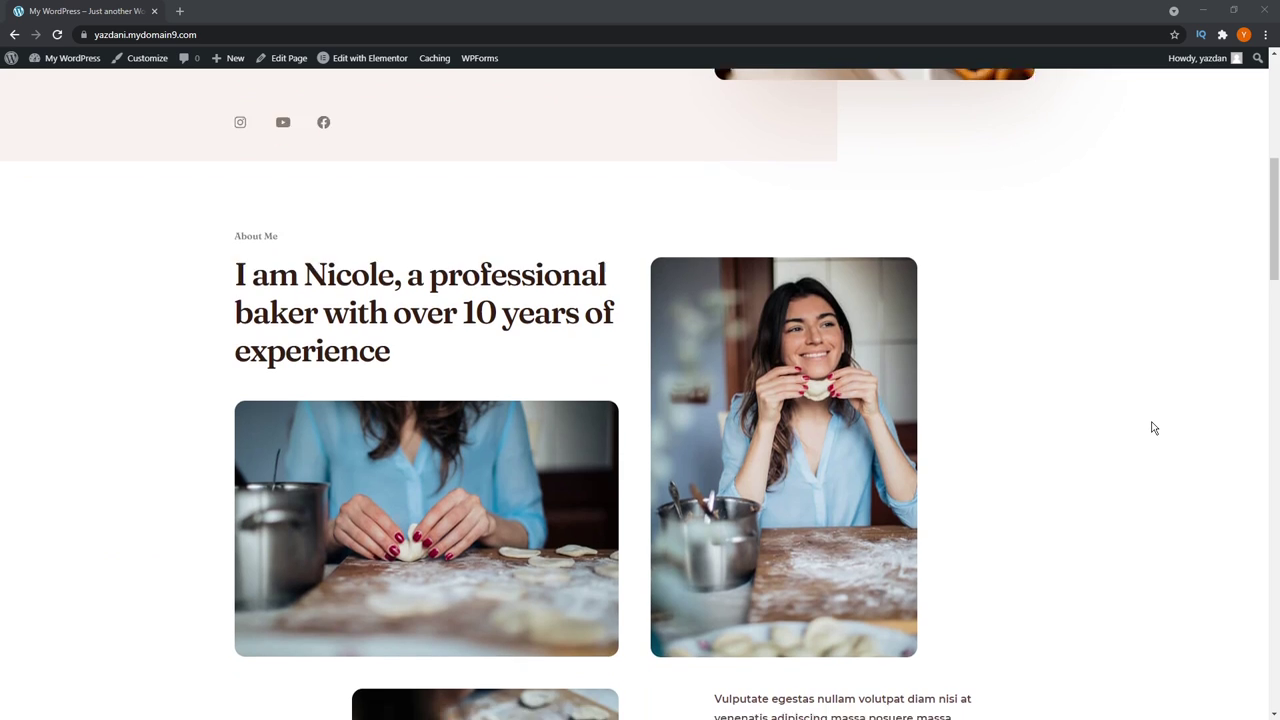
pyautogui.scroll(-12, 1152, 428)
pyautogui.scroll(11, 1150, 423)
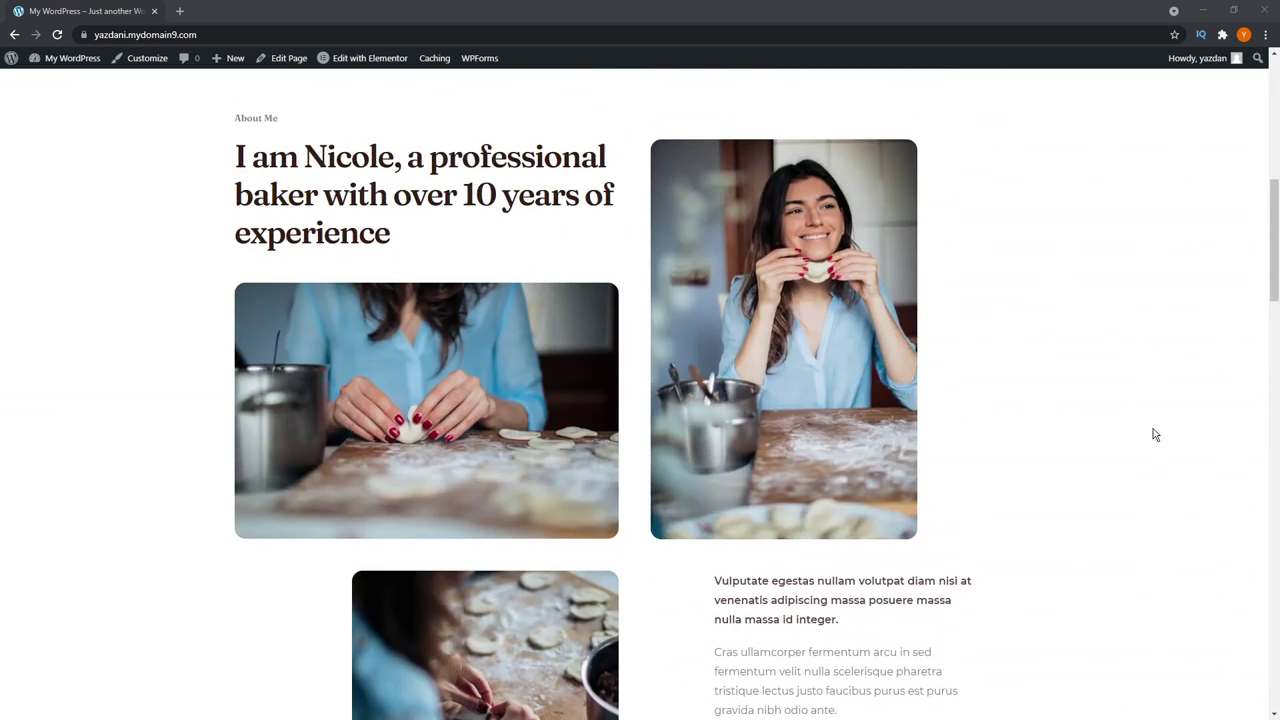
pyautogui.scroll(6, 1155, 434)
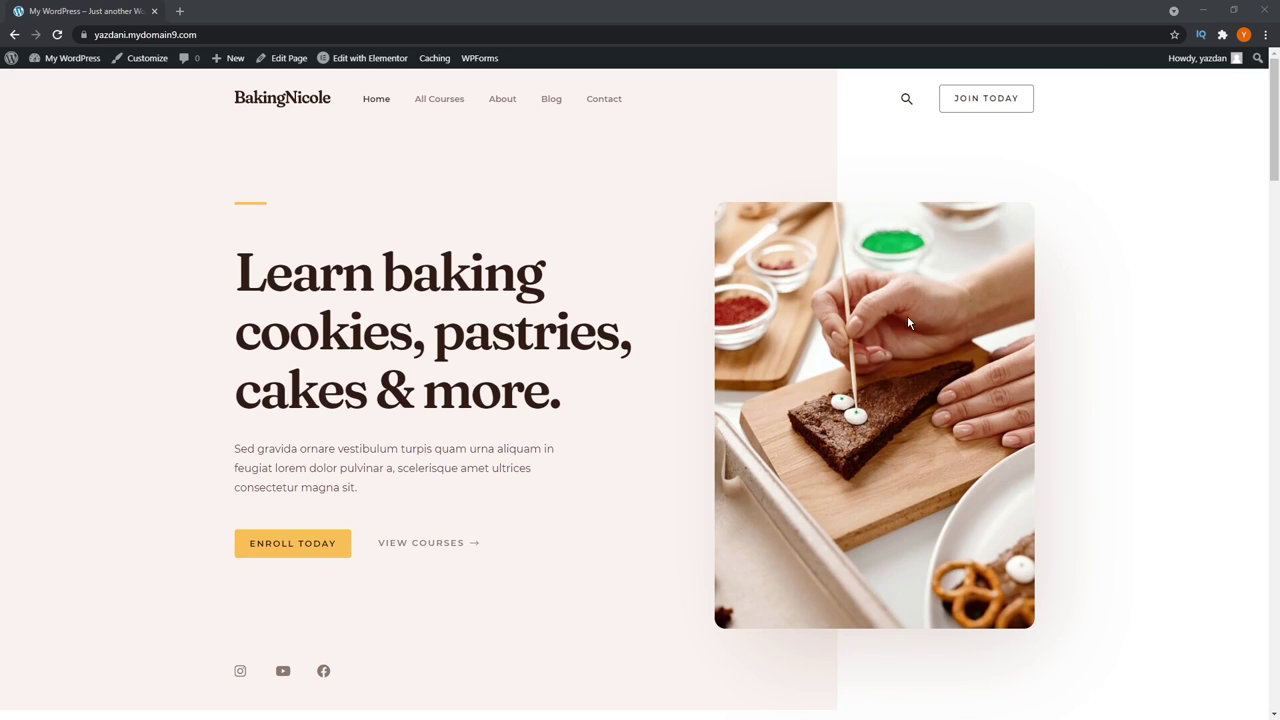
# Search for "Amazon Polly" among new plugins in the WordPress dashboard, and install and activate AWS for WordPress
pyautogui.moveTo(60, 62)
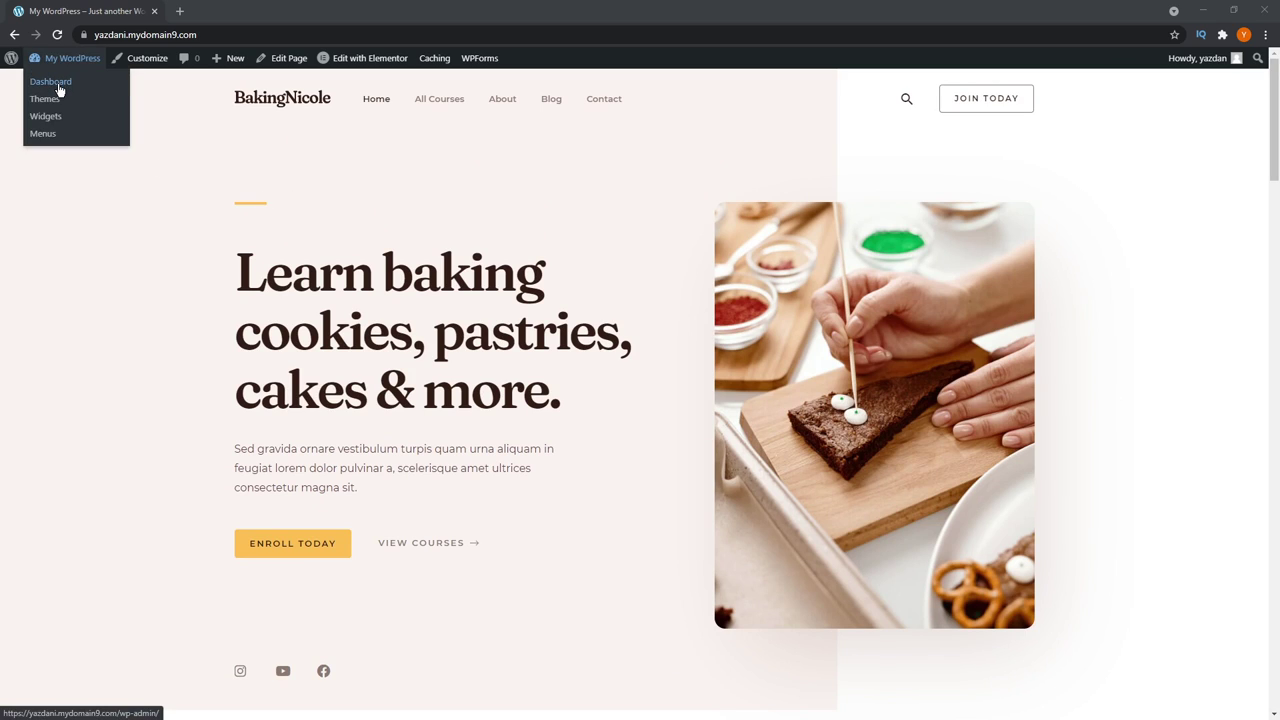
pyautogui.click(59, 84)
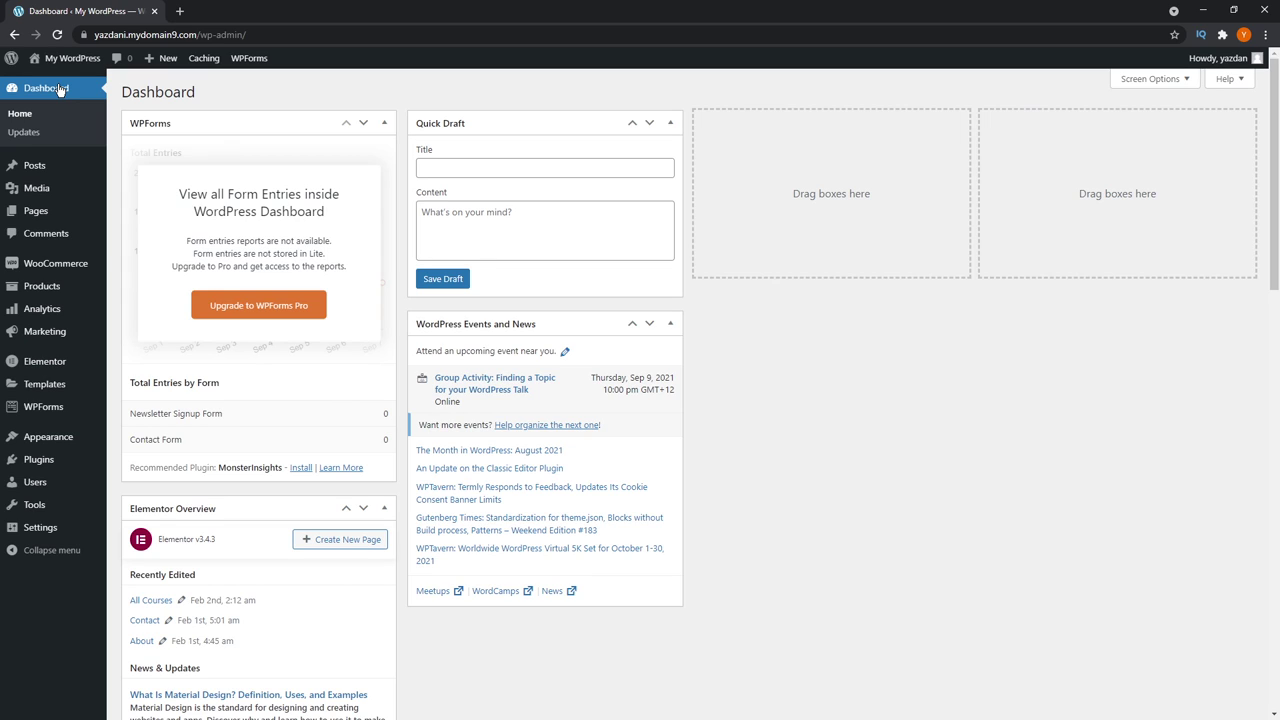
pyautogui.moveTo(40, 460)
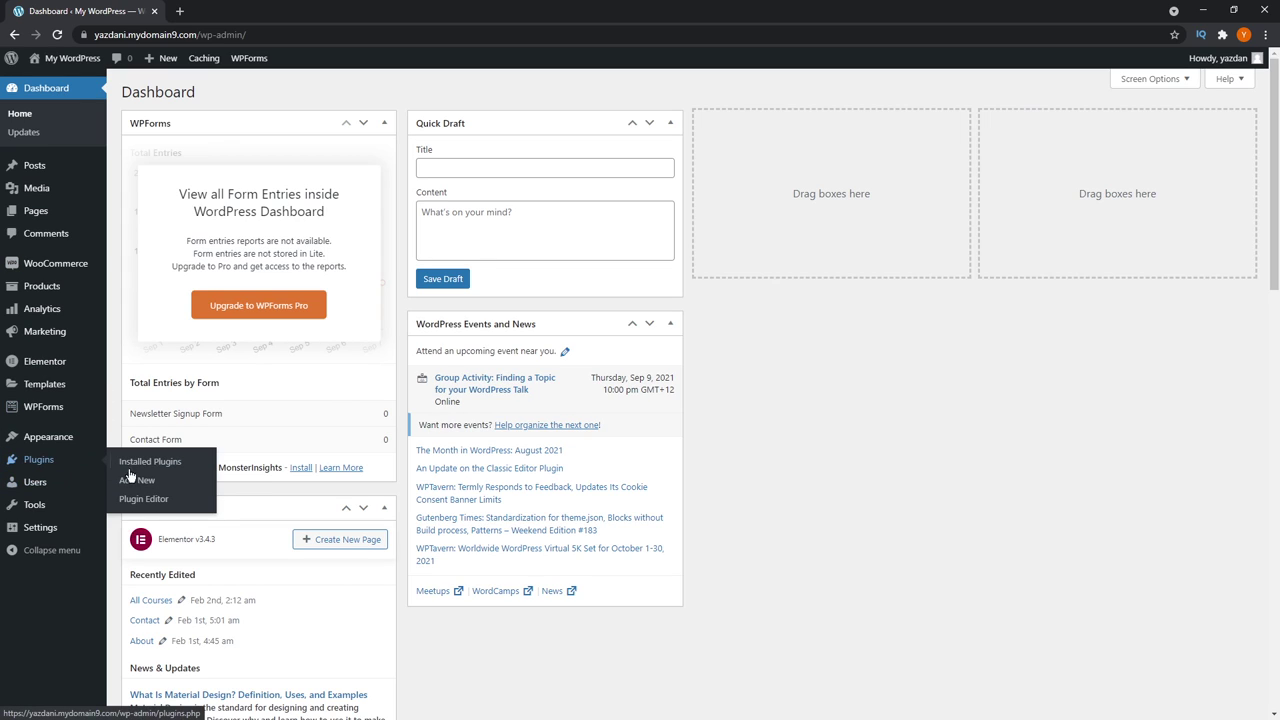
pyautogui.click(138, 481)
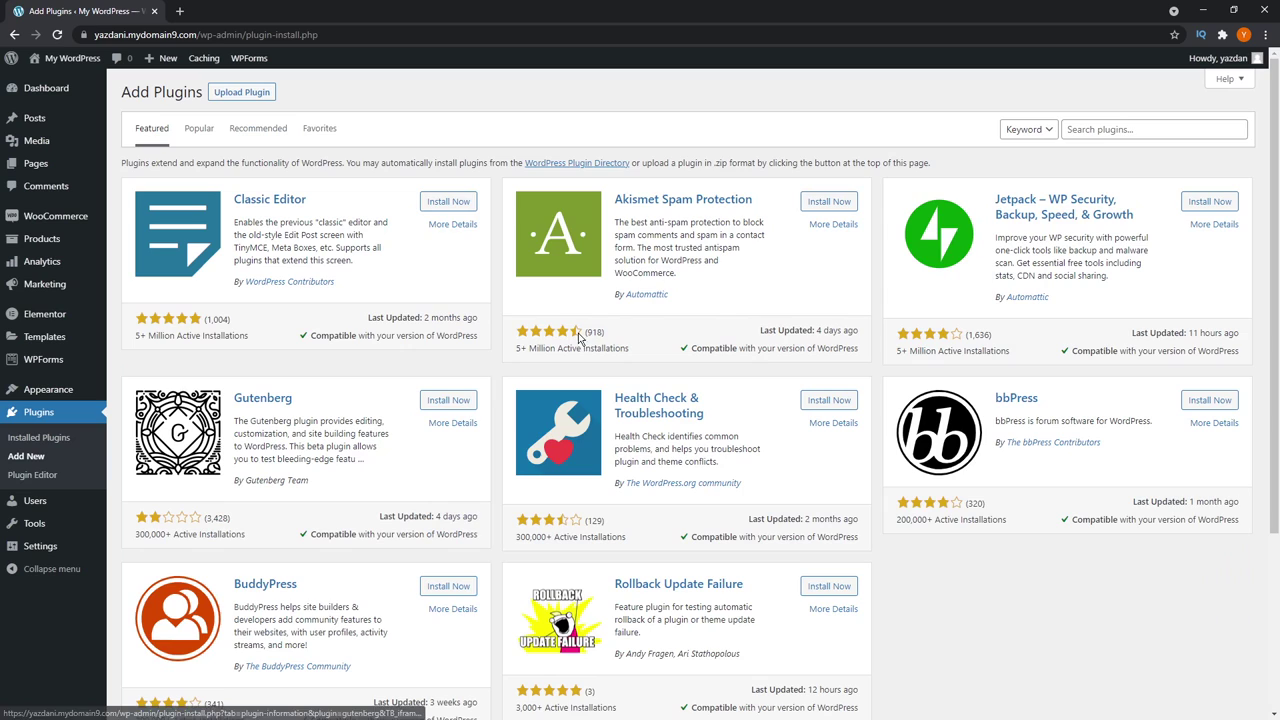
pyautogui.click(1121, 126)
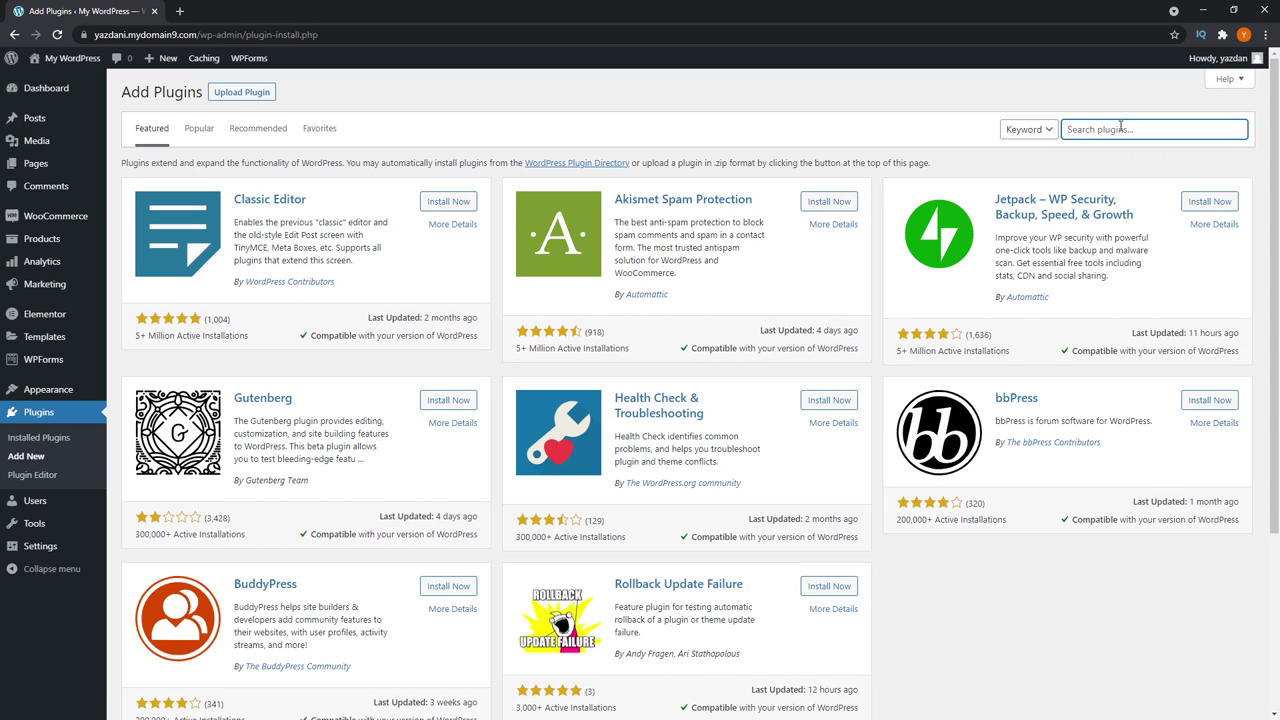
pyautogui.write('Amazon Polly')
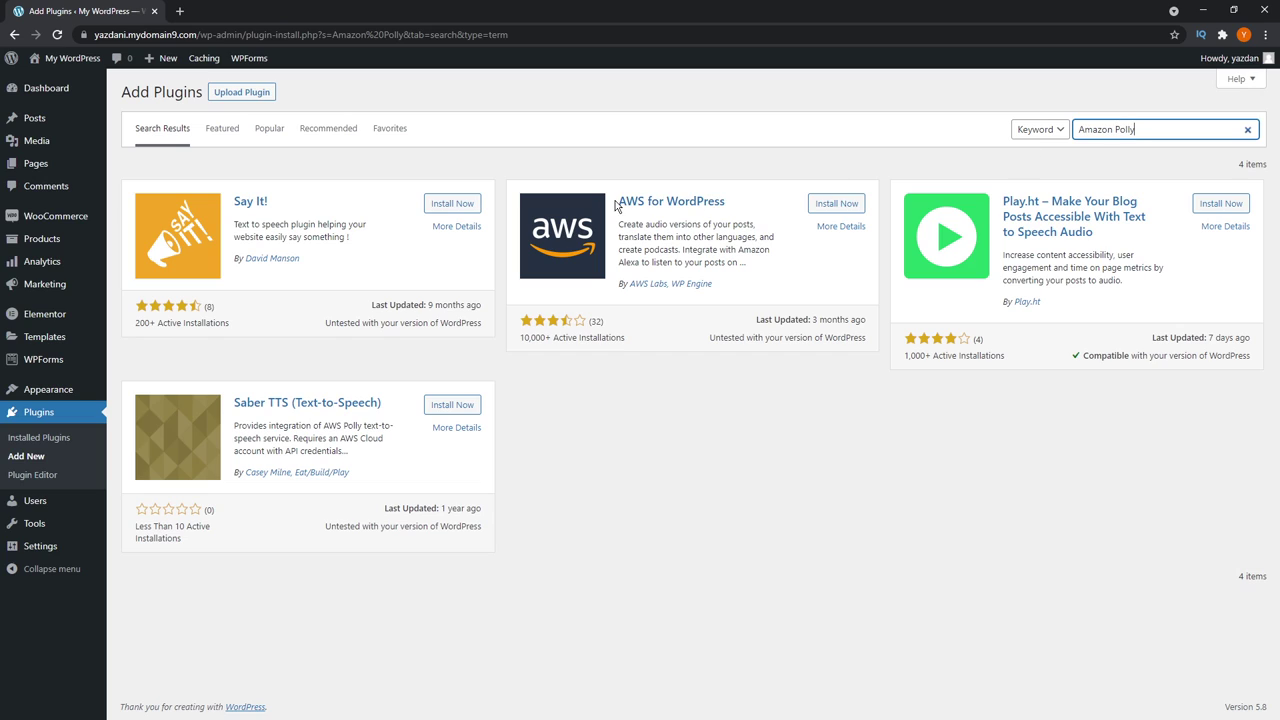
pyautogui.click(828, 206)
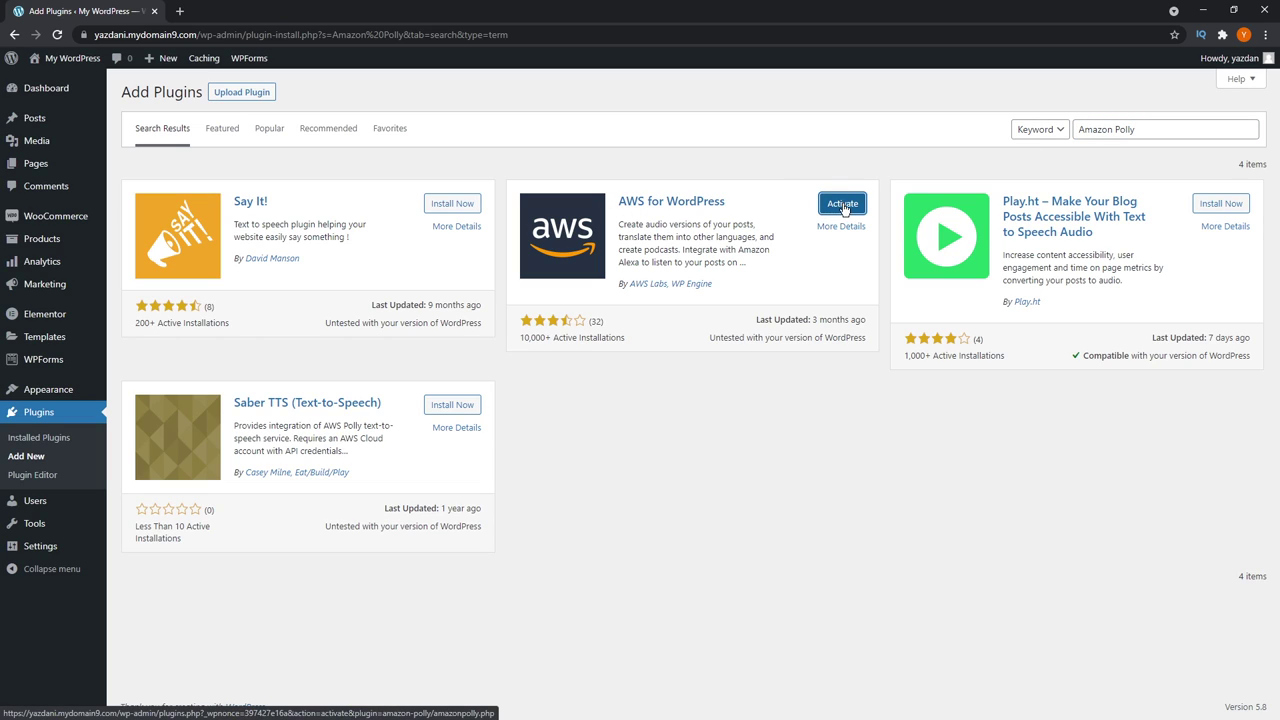
pyautogui.click(842, 205)
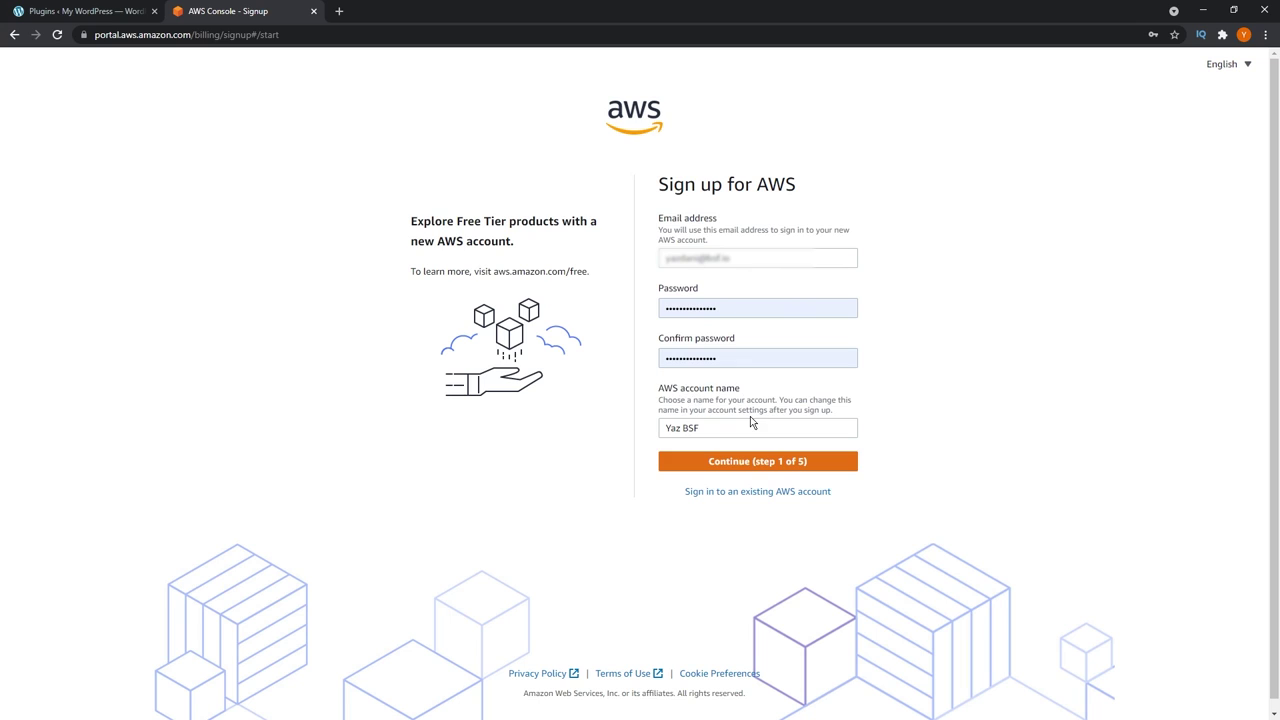
# Submit the AWS sign-up account details and the personal contact information, agreeing to the AWS Customer Agreement
pyautogui.click(717, 461)
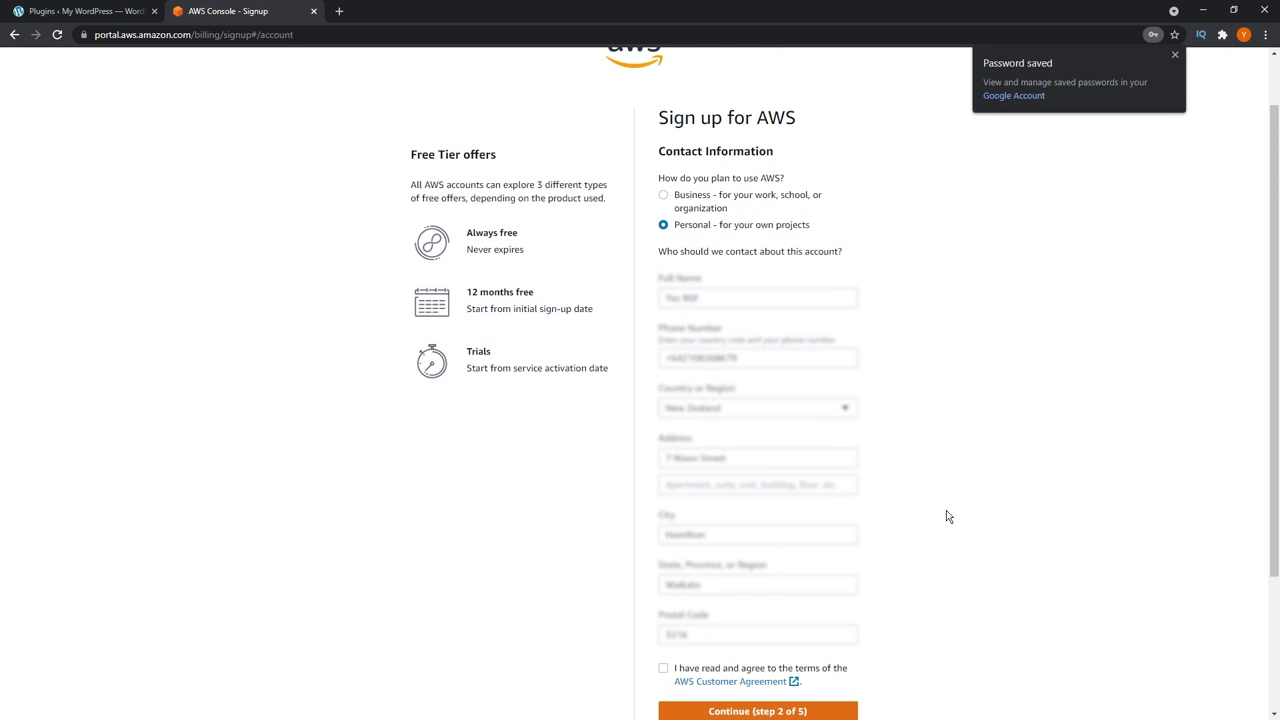
pyautogui.scroll(-2, 946, 510)
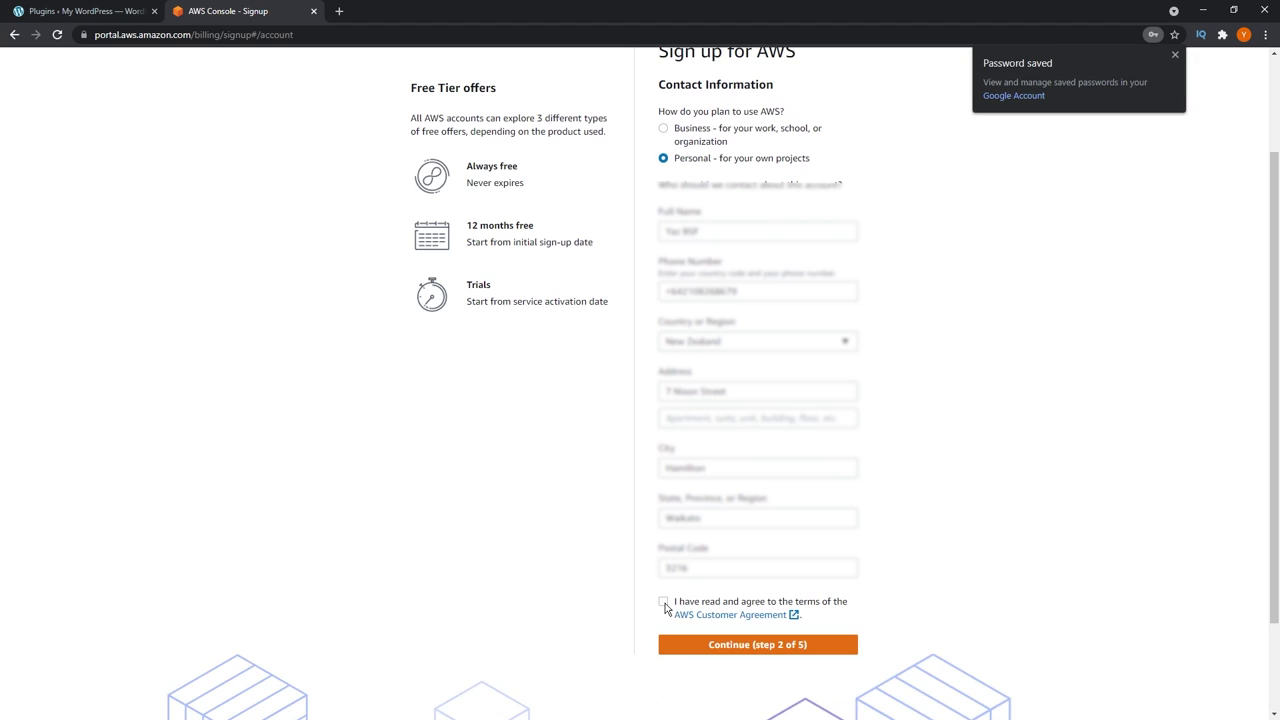
pyautogui.click(664, 603)
pyautogui.click(741, 645)
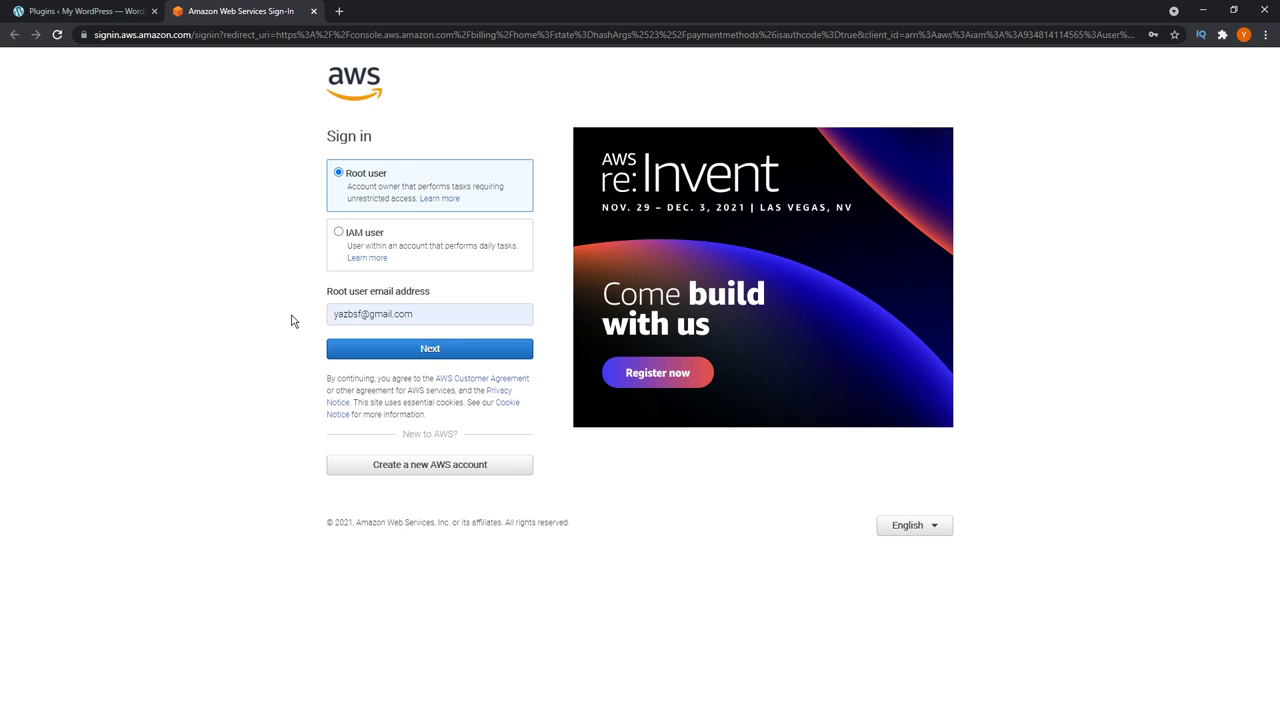
# Sign in to AWS as the root user and open the account's security credentials
pyautogui.click(440, 358)
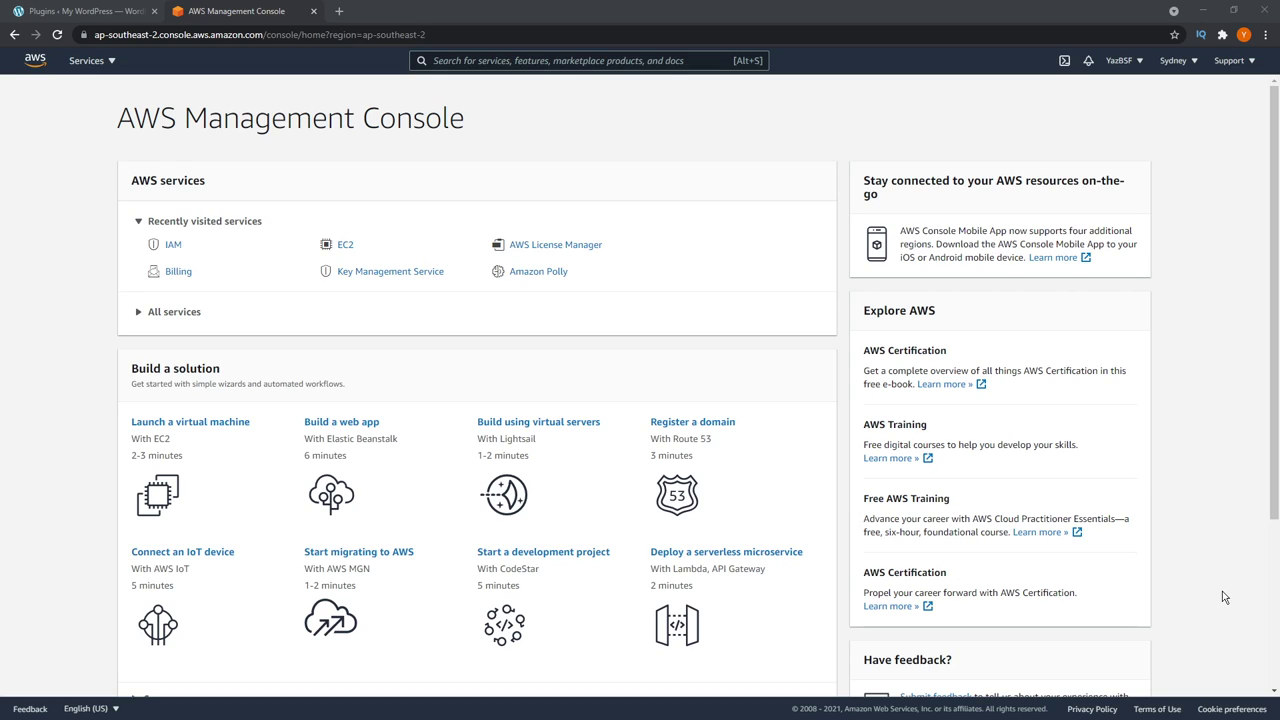
pyautogui.click(1123, 66)
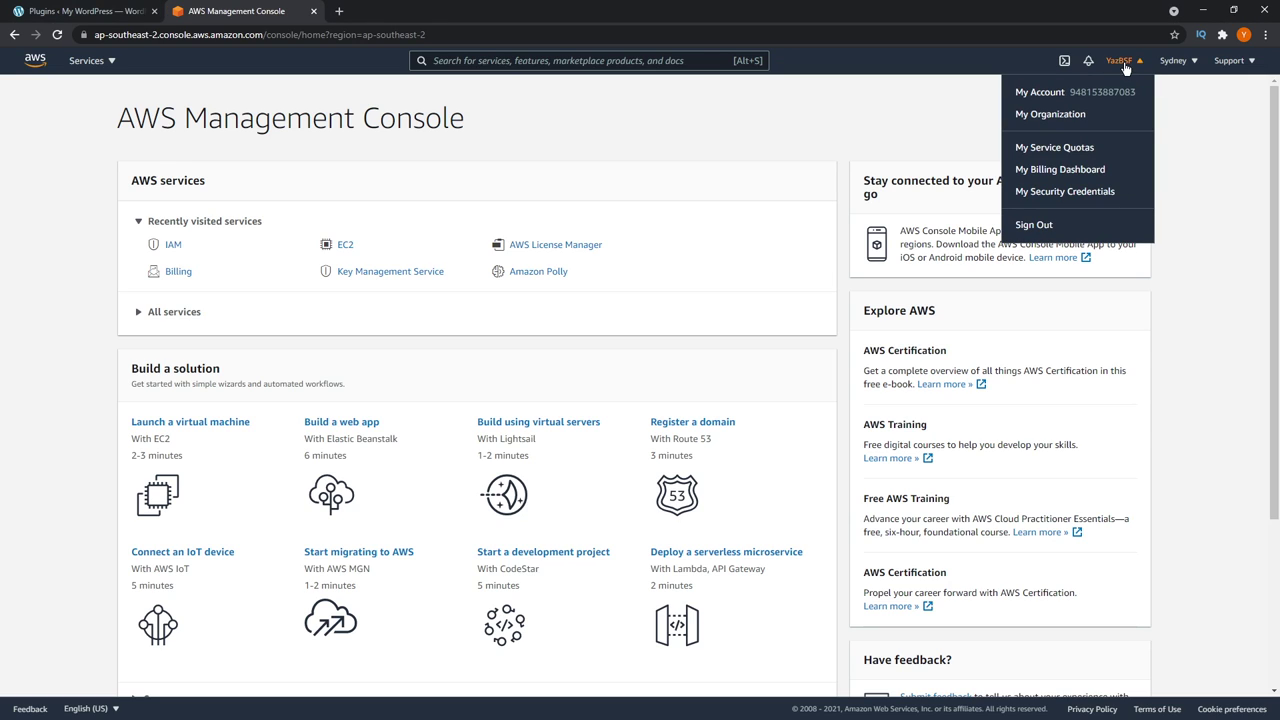
pyautogui.click(1065, 193)
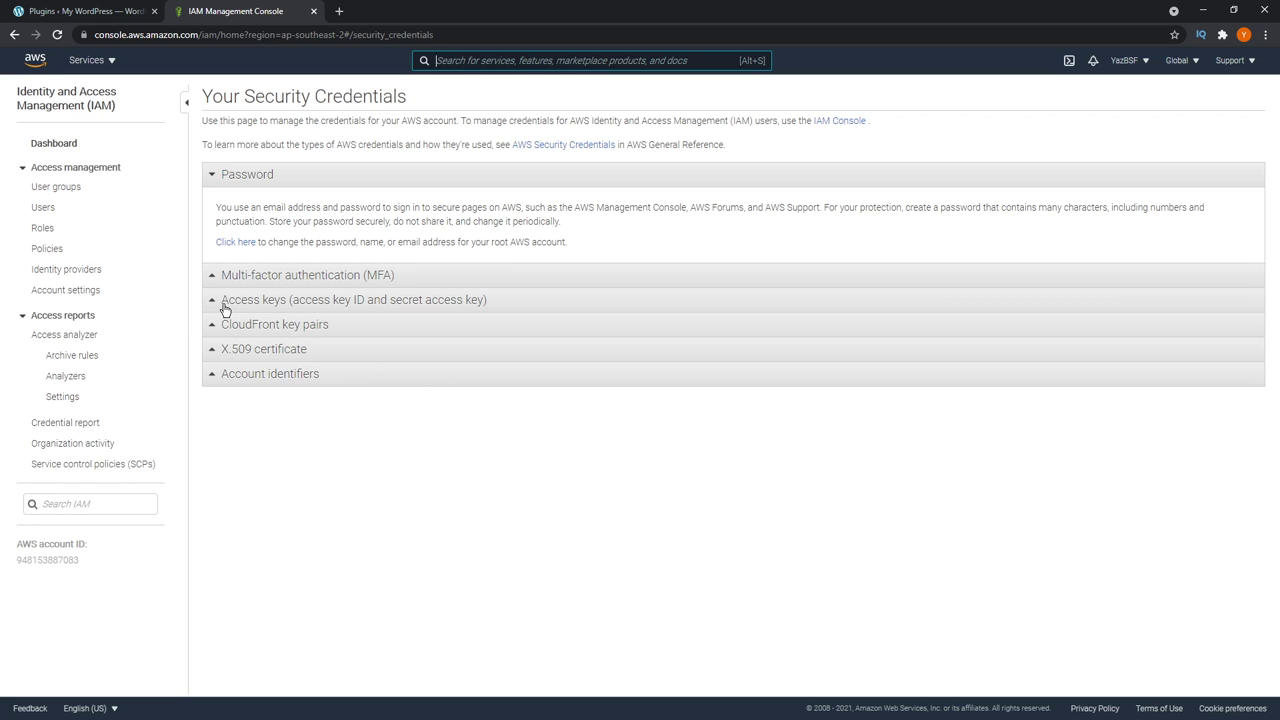
# Create a new root access key and reveal its access key ID and secret access key
pyautogui.click(346, 302)
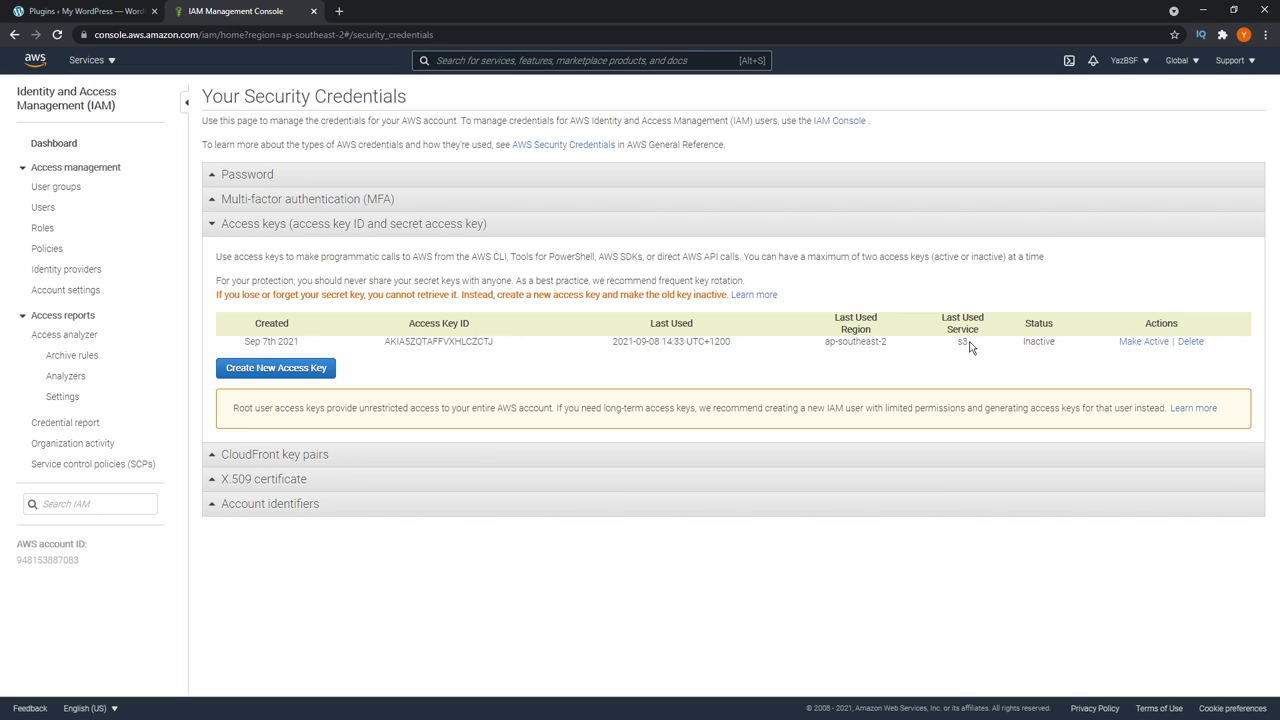
pyautogui.click(305, 367)
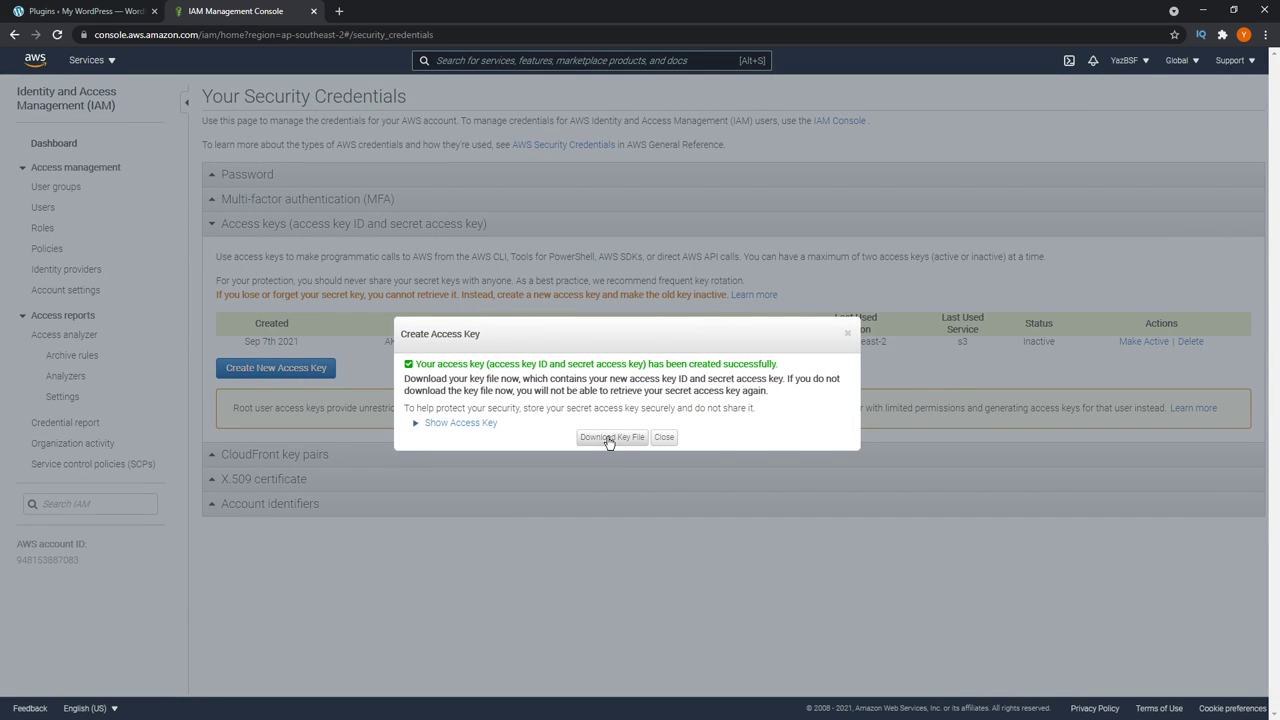
pyautogui.click(460, 424)
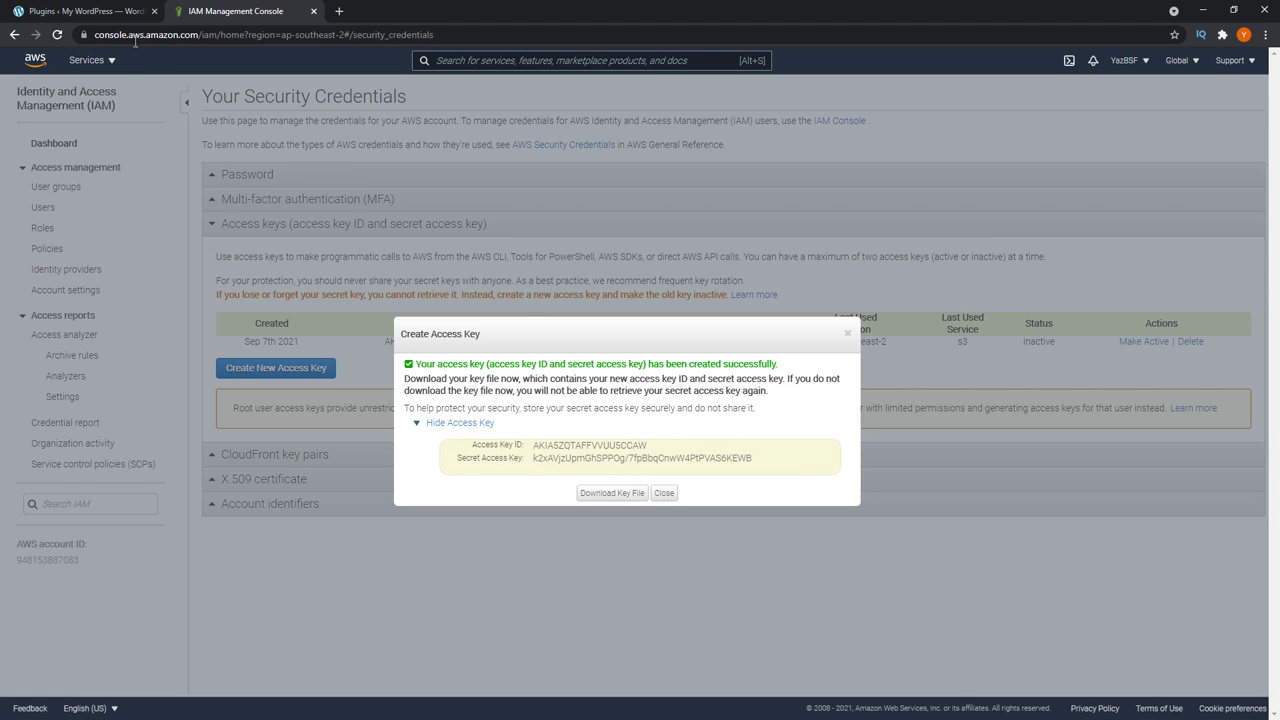
# Switch to the WordPress admin and open the AWS plugin's general settings
pyautogui.click(113, 12)
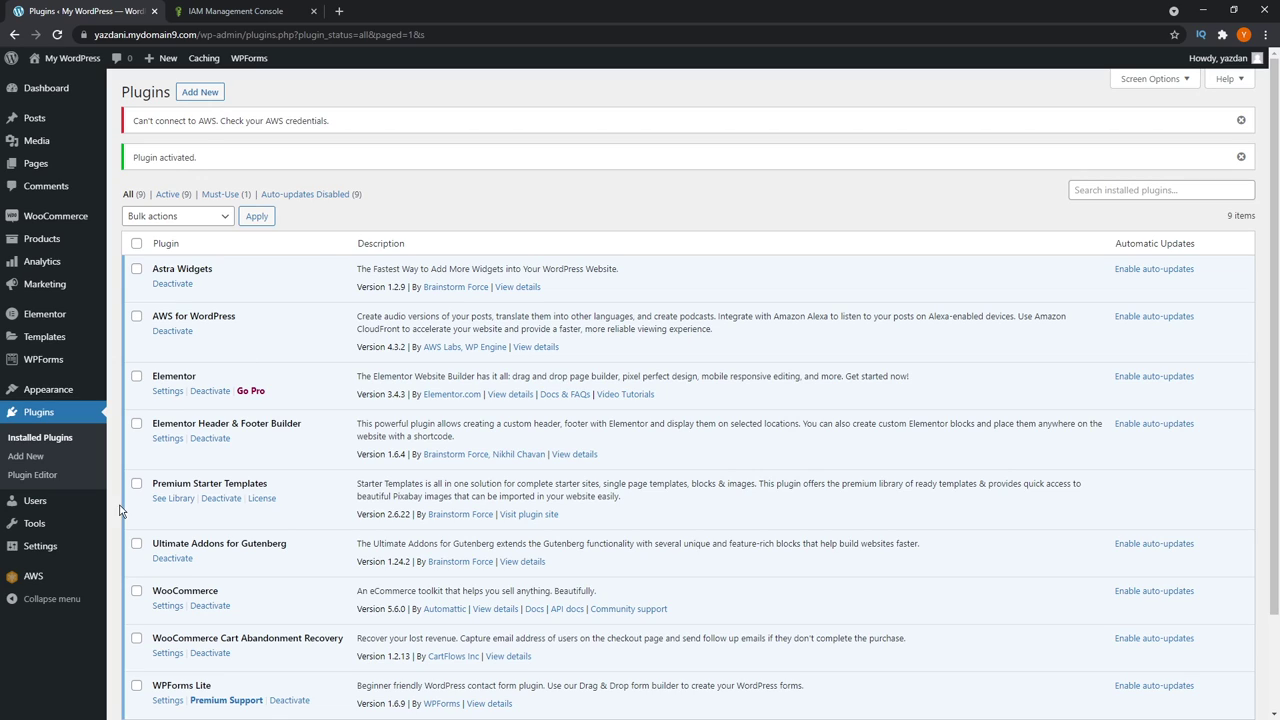
pyautogui.moveTo(33, 578)
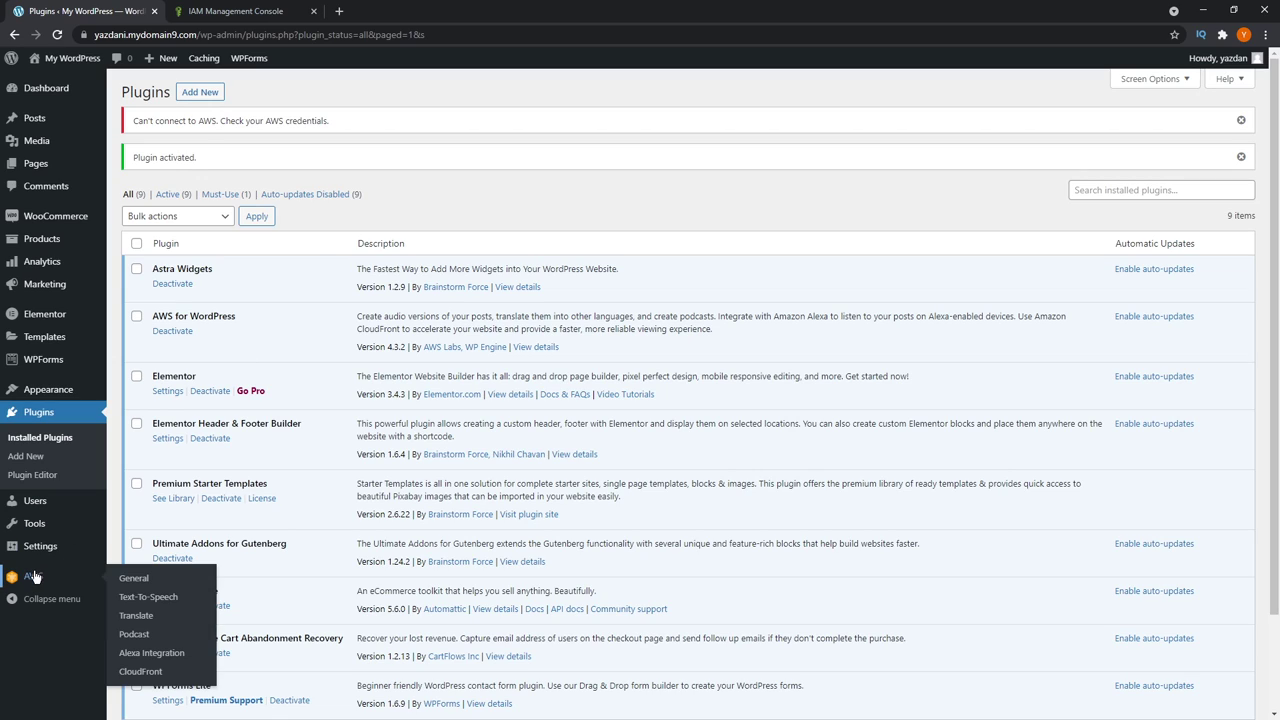
pyautogui.click(134, 582)
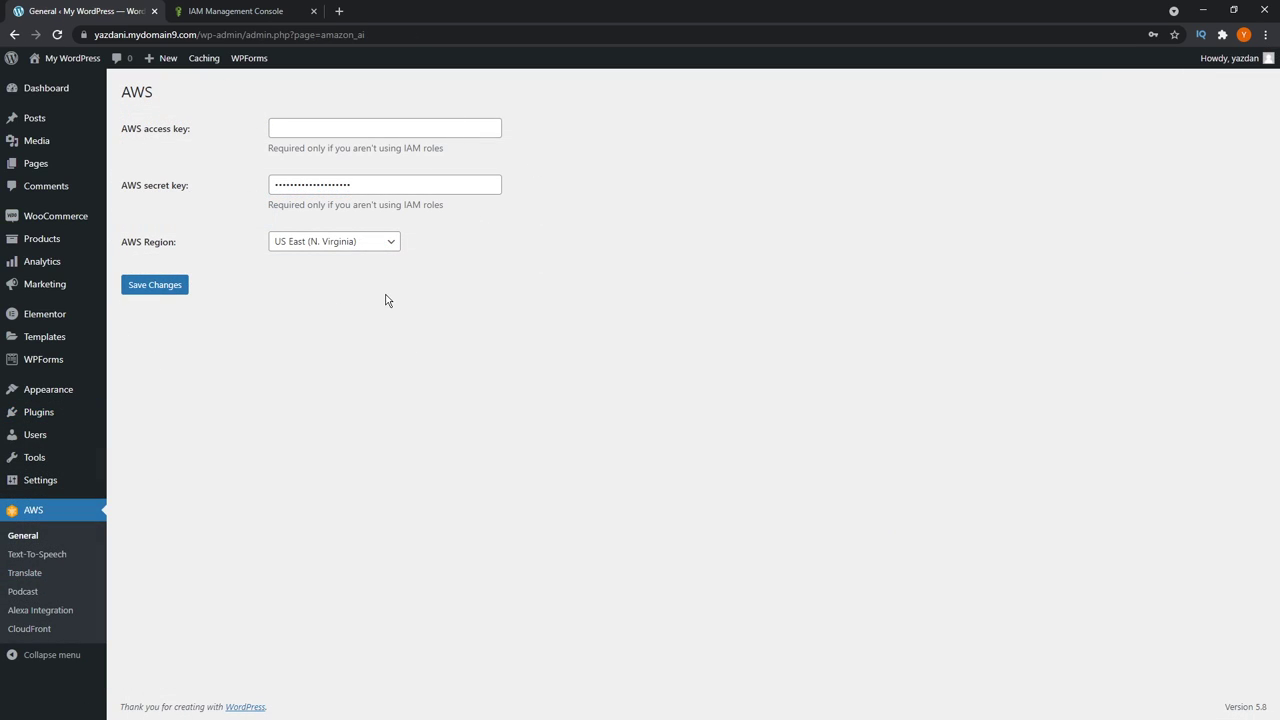
# Copy the new access key ID from the AWS console into the plugin's AWS access key field
pyautogui.click(262, 11)
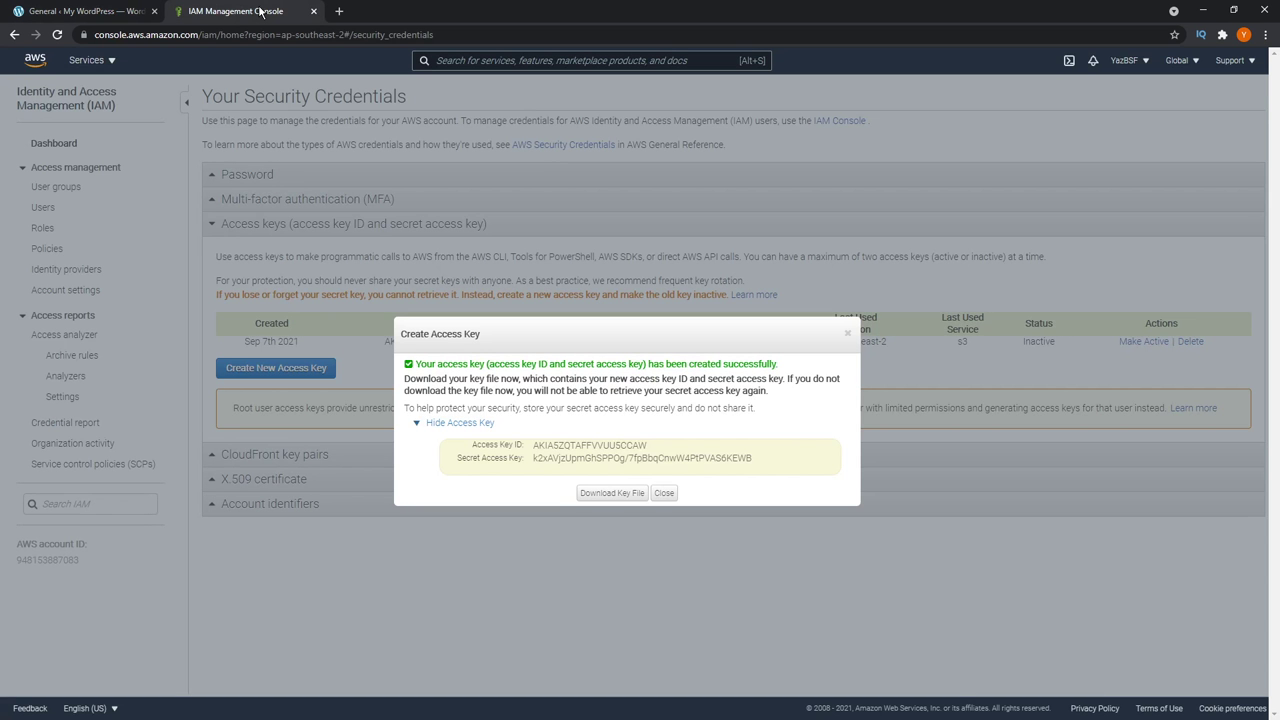
pyautogui.doubleClick(650, 446)
pyautogui.rightClick(546, 445)
pyautogui.click(570, 452)
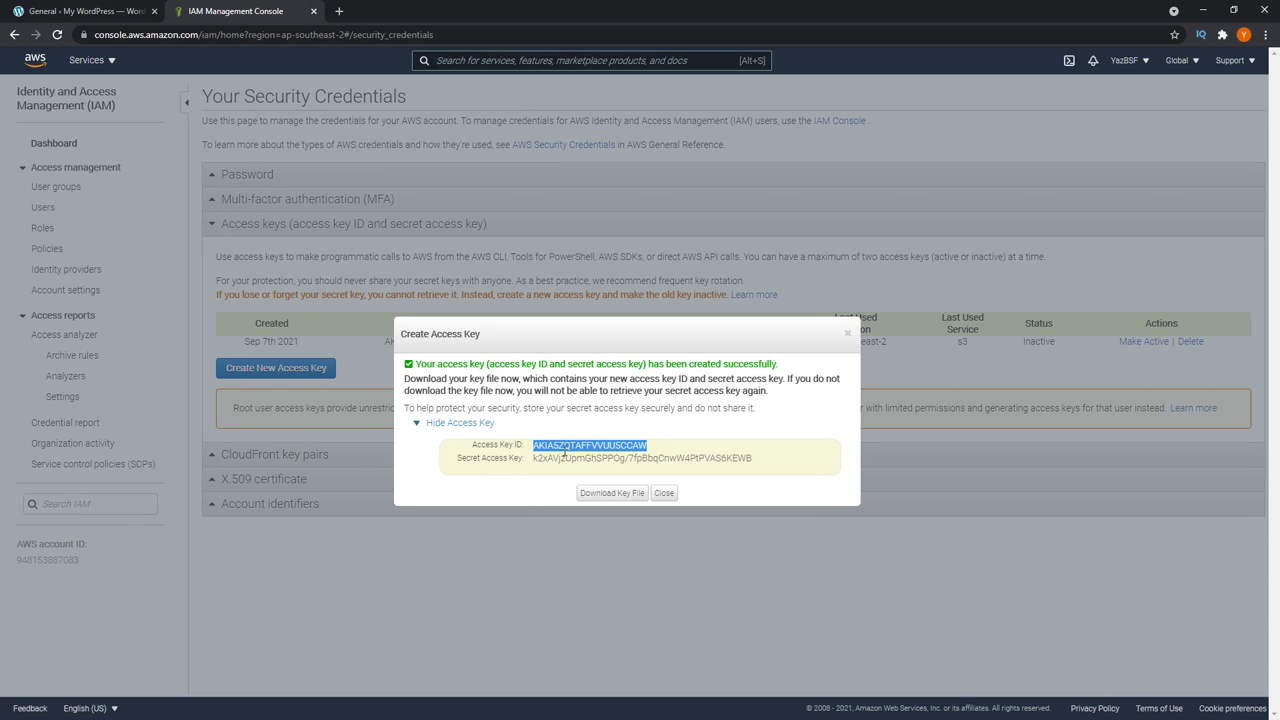
pyautogui.click(74, 8)
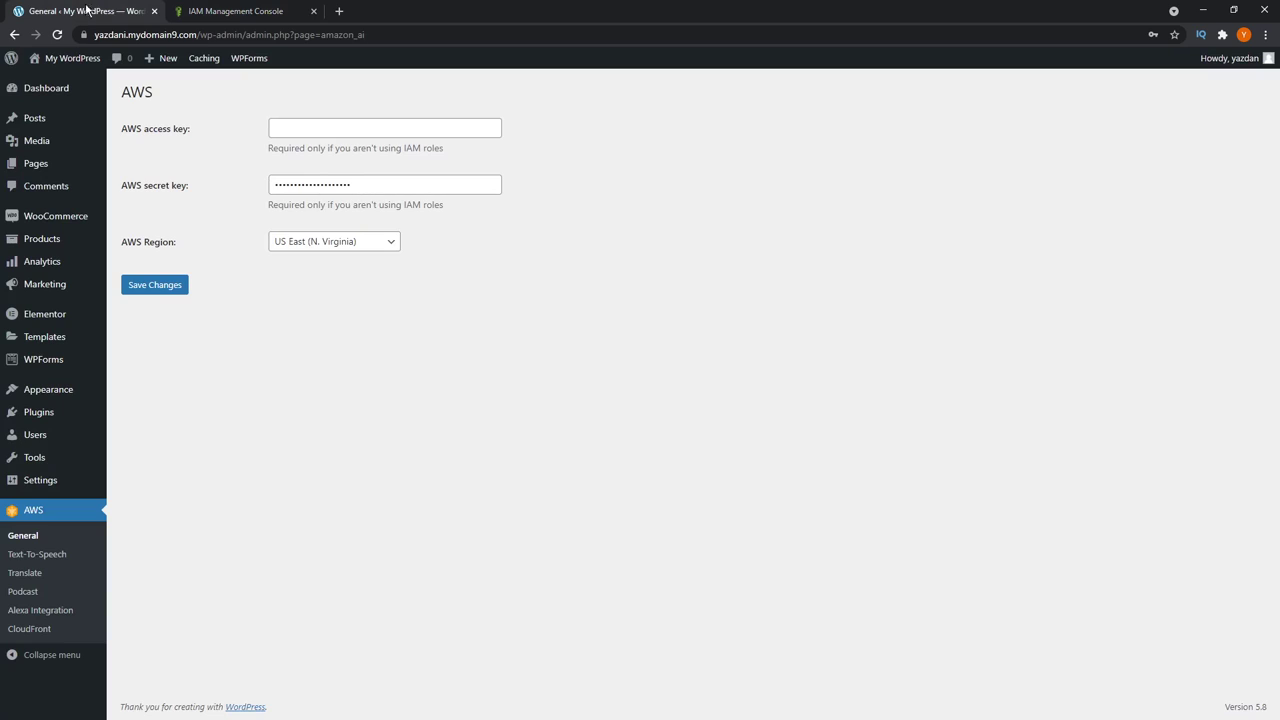
pyautogui.click(334, 130)
pyautogui.rightClick(334, 131)
pyautogui.click(370, 230)
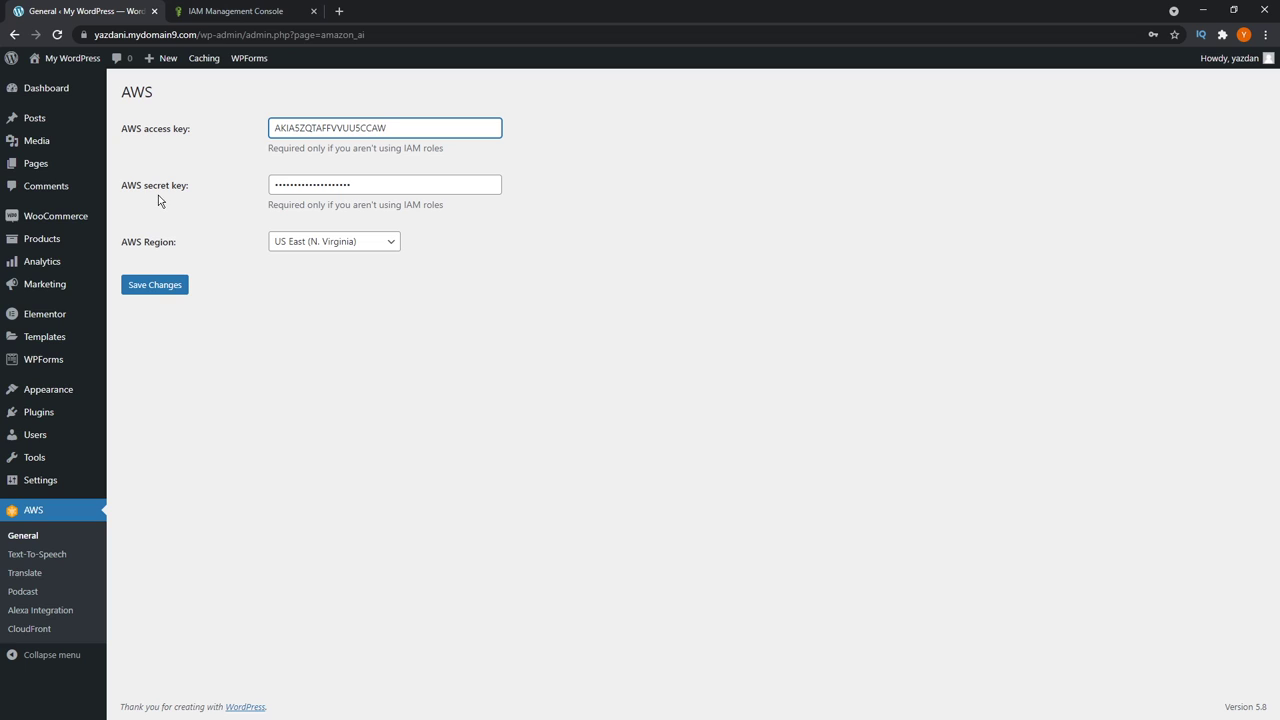
# Copy the secret access key from the AWS console and replace the plugin's AWS secret key with it
pyautogui.click(256, 10)
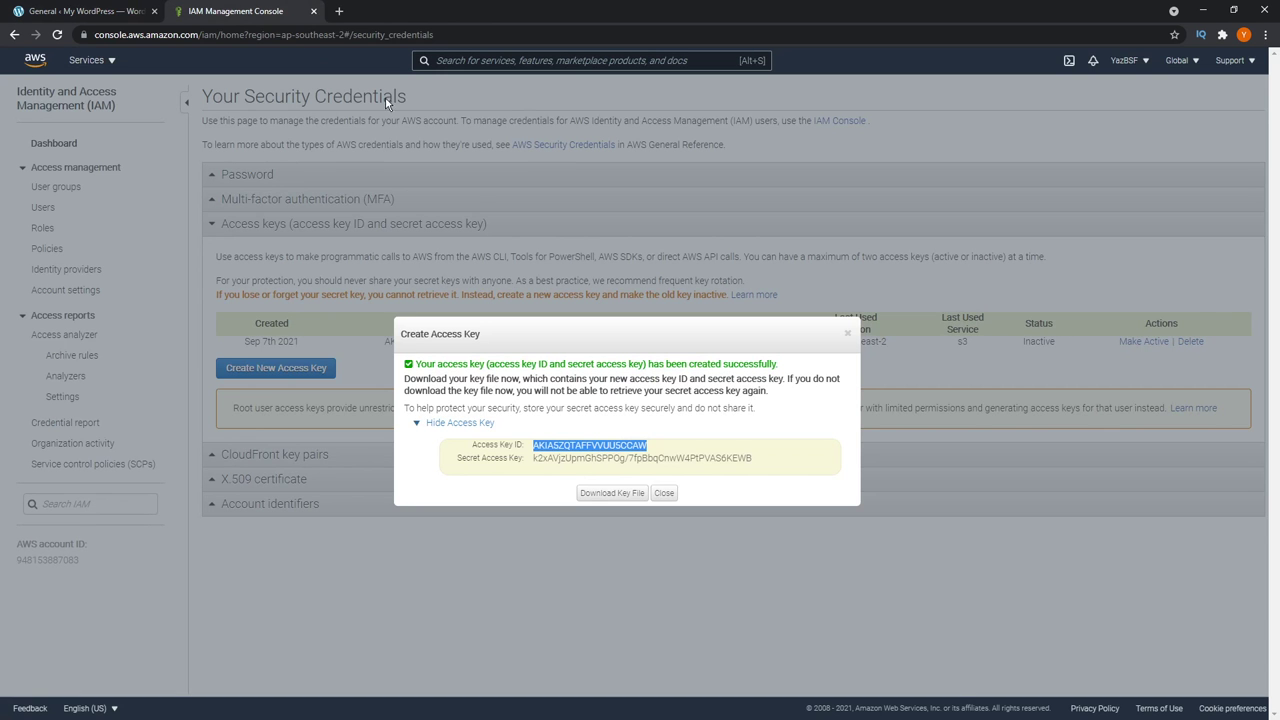
pyautogui.moveTo(760, 458); pyautogui.dragTo(536, 457)
pyautogui.rightClick(536, 457)
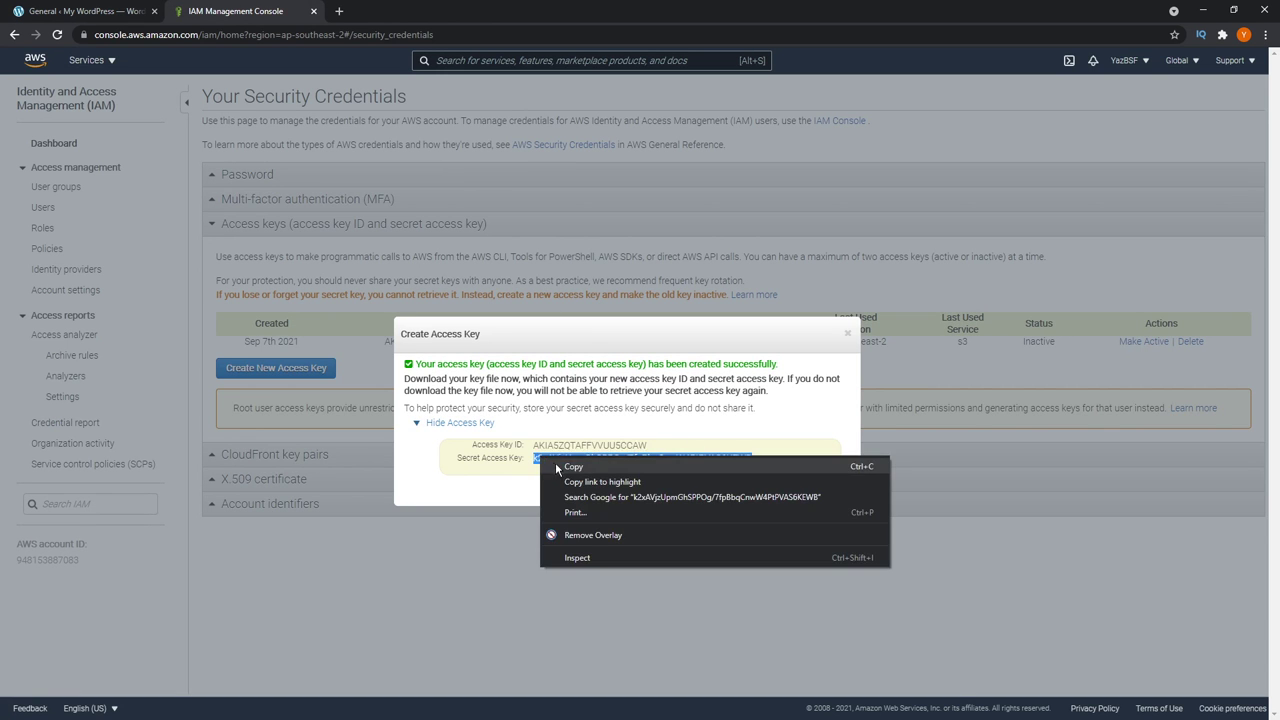
pyautogui.click(558, 466)
pyautogui.hotkey('ctrl', 'Tab')
pyautogui.doubleClick(383, 185)
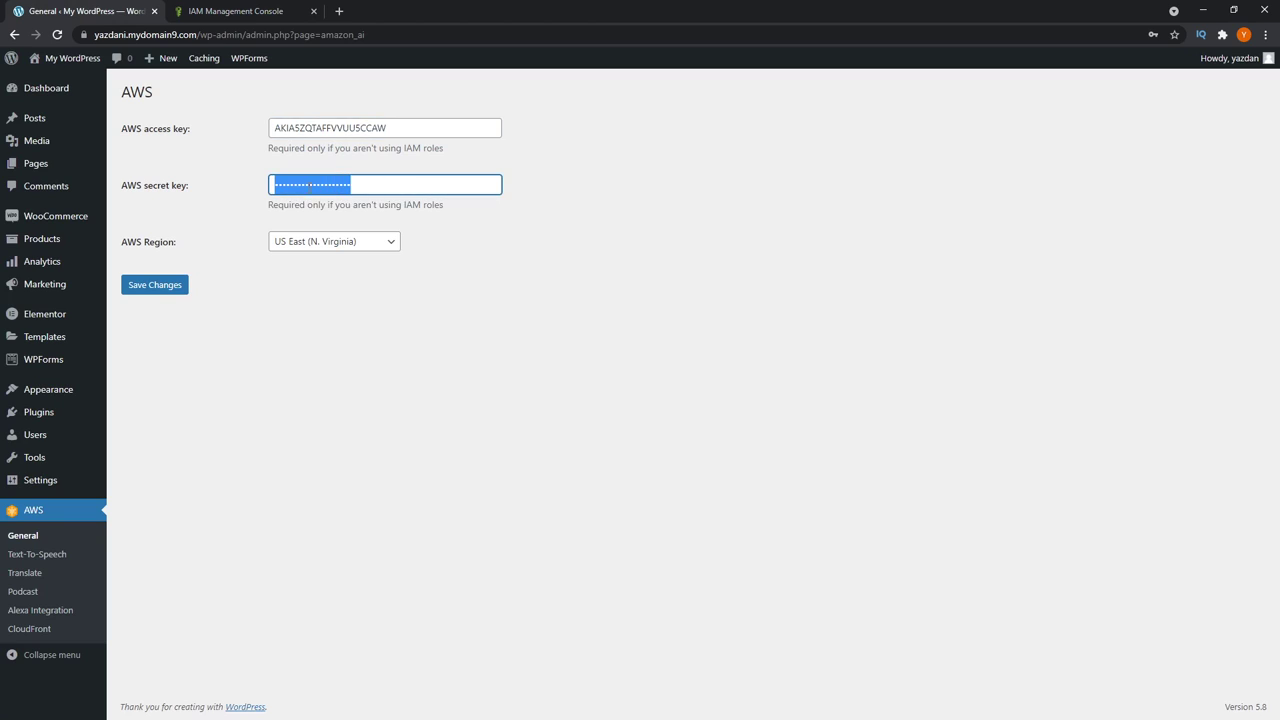
pyautogui.rightClick(308, 187)
pyautogui.click(341, 290)
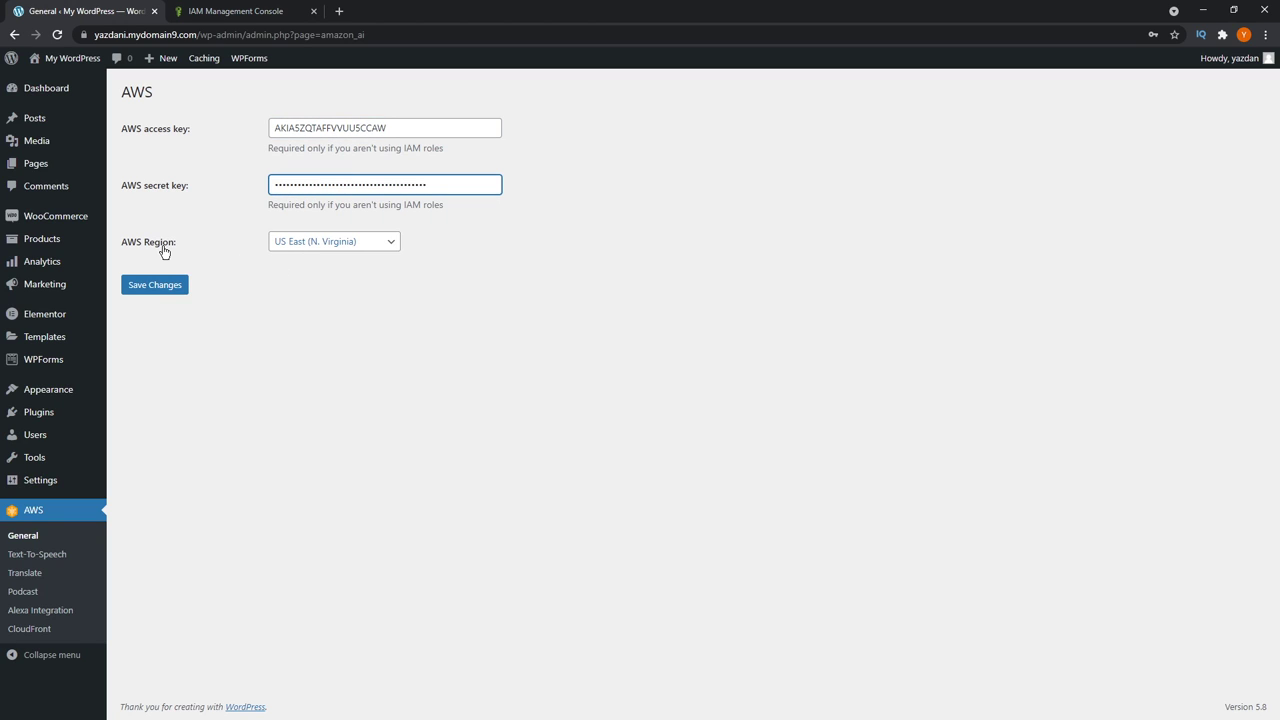
# Set the AWS Region to Asia Pacific (Sydney) and save the AWS plugin settings
pyautogui.click(313, 243)
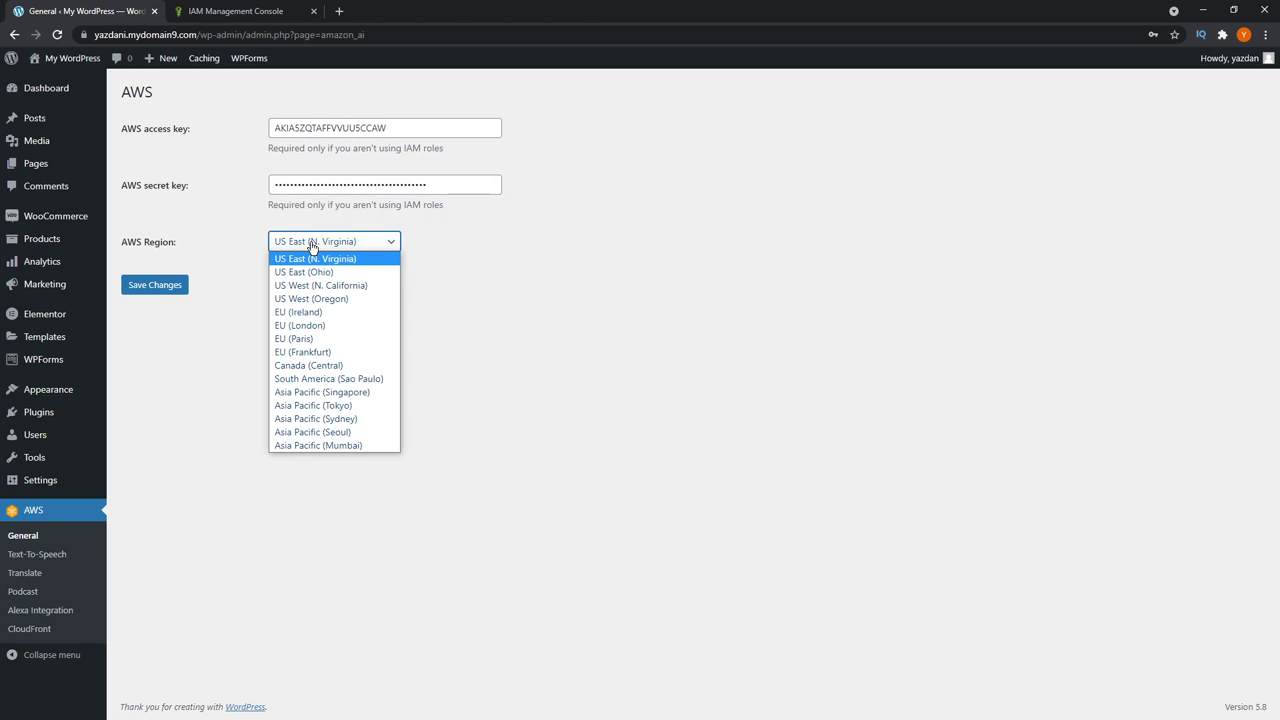
pyautogui.click(348, 419)
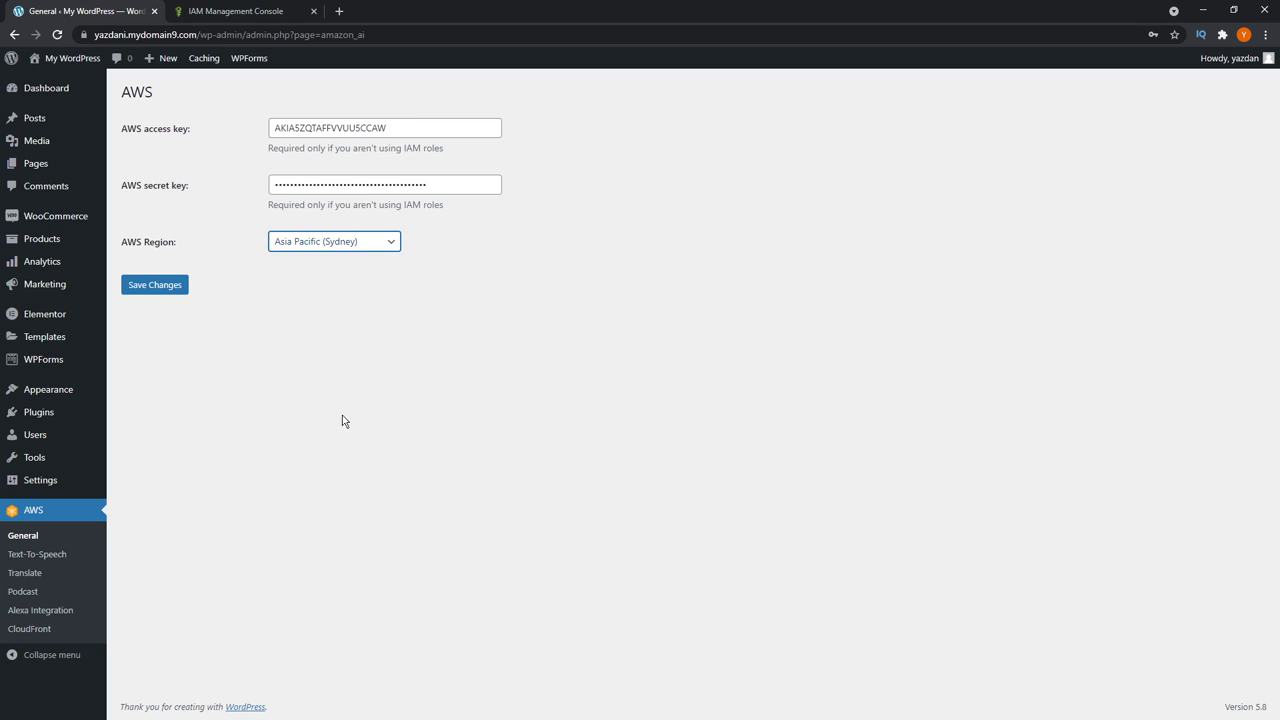
pyautogui.click(155, 291)
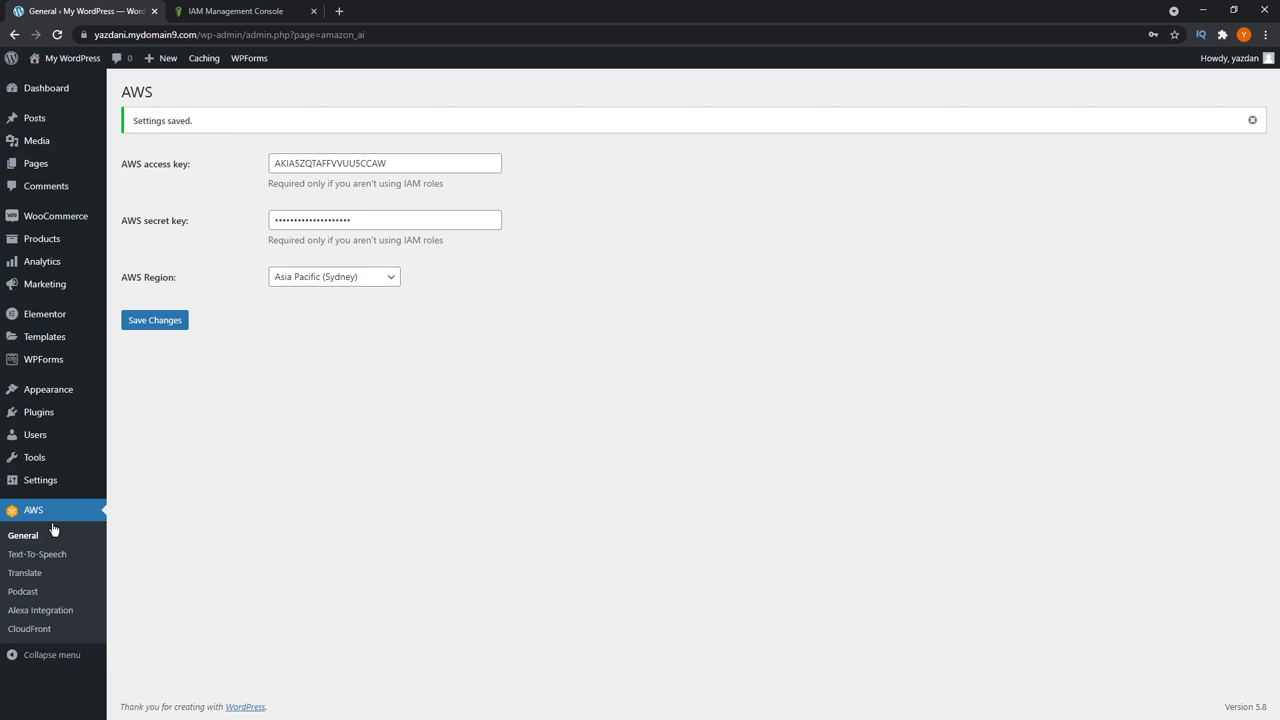
# Open the AWS plugin's Text-To-Speech settings, keep English as the source language, and enable text-to-speech support, saving the change
pyautogui.click(45, 564)
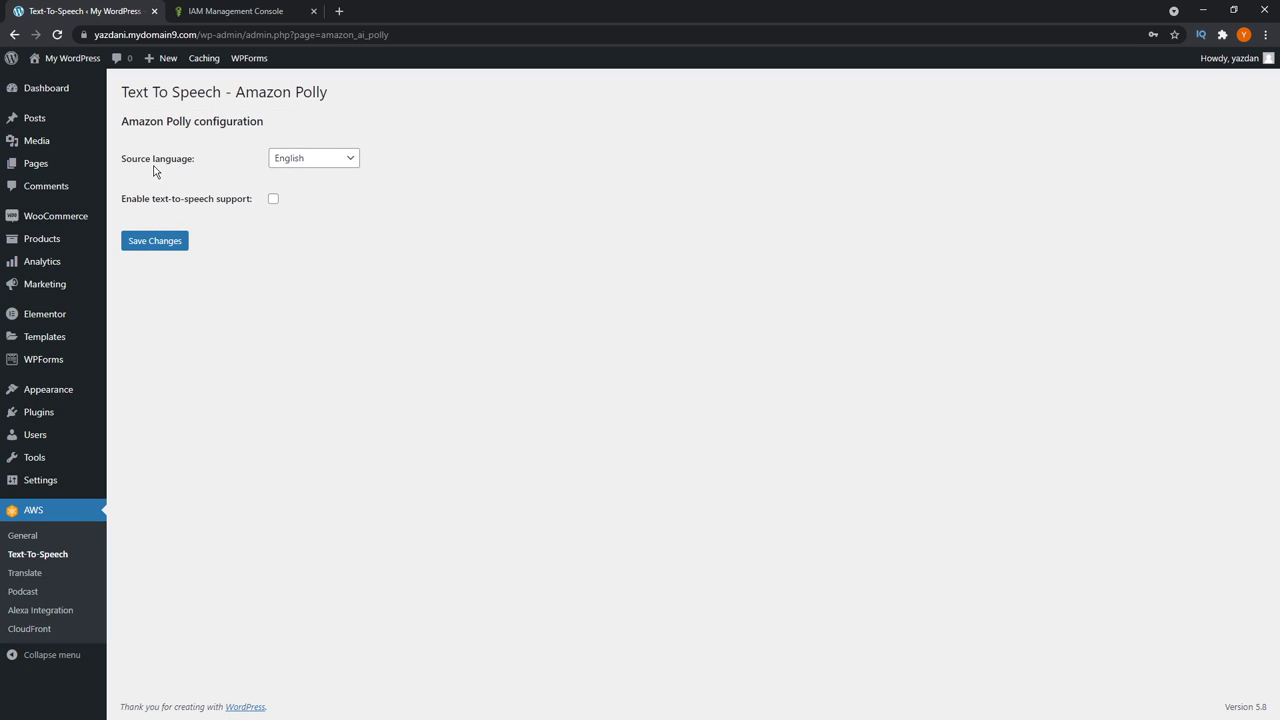
pyautogui.click(300, 160)
pyautogui.scroll(-6, 314, 277)
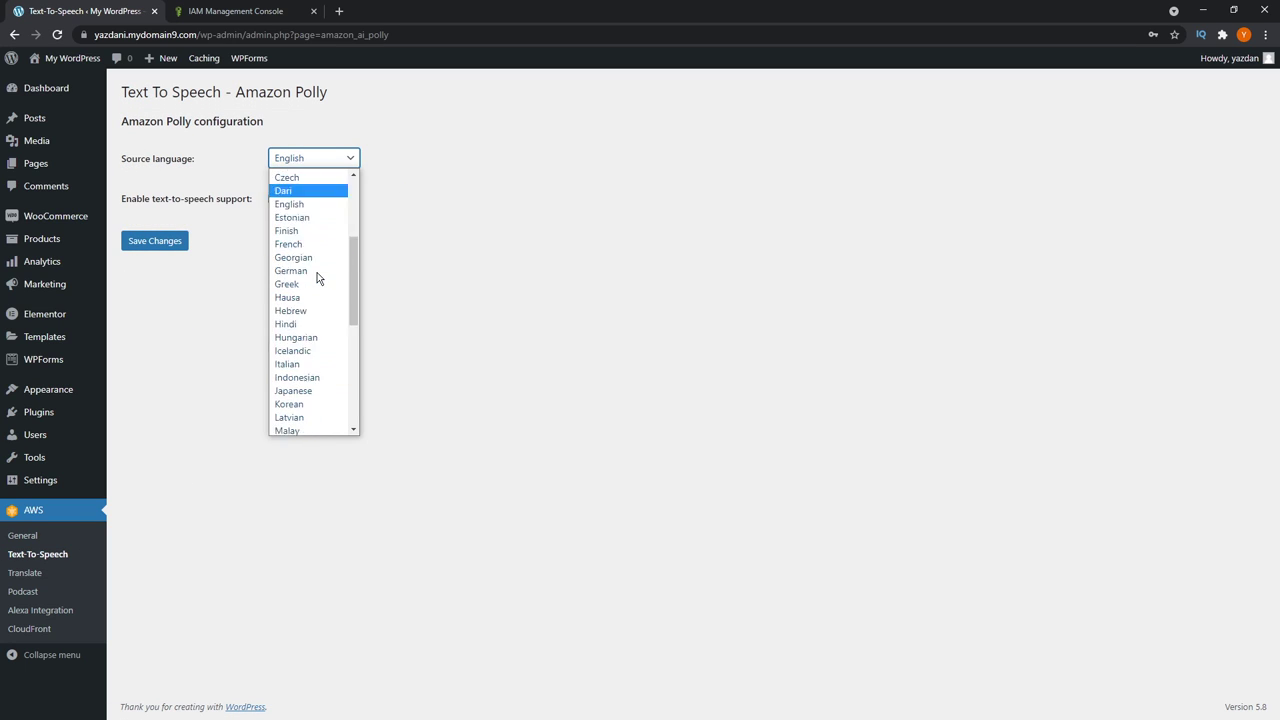
pyautogui.scroll(6, 307, 330)
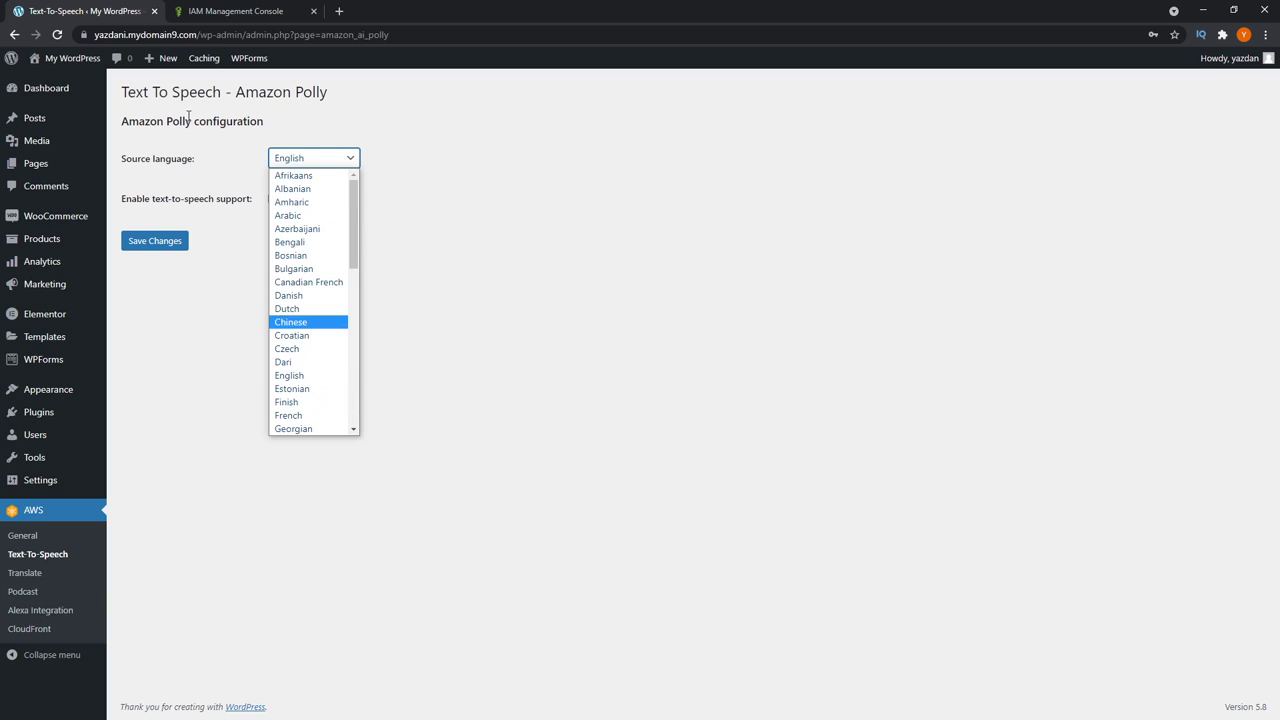
pyautogui.click(432, 366)
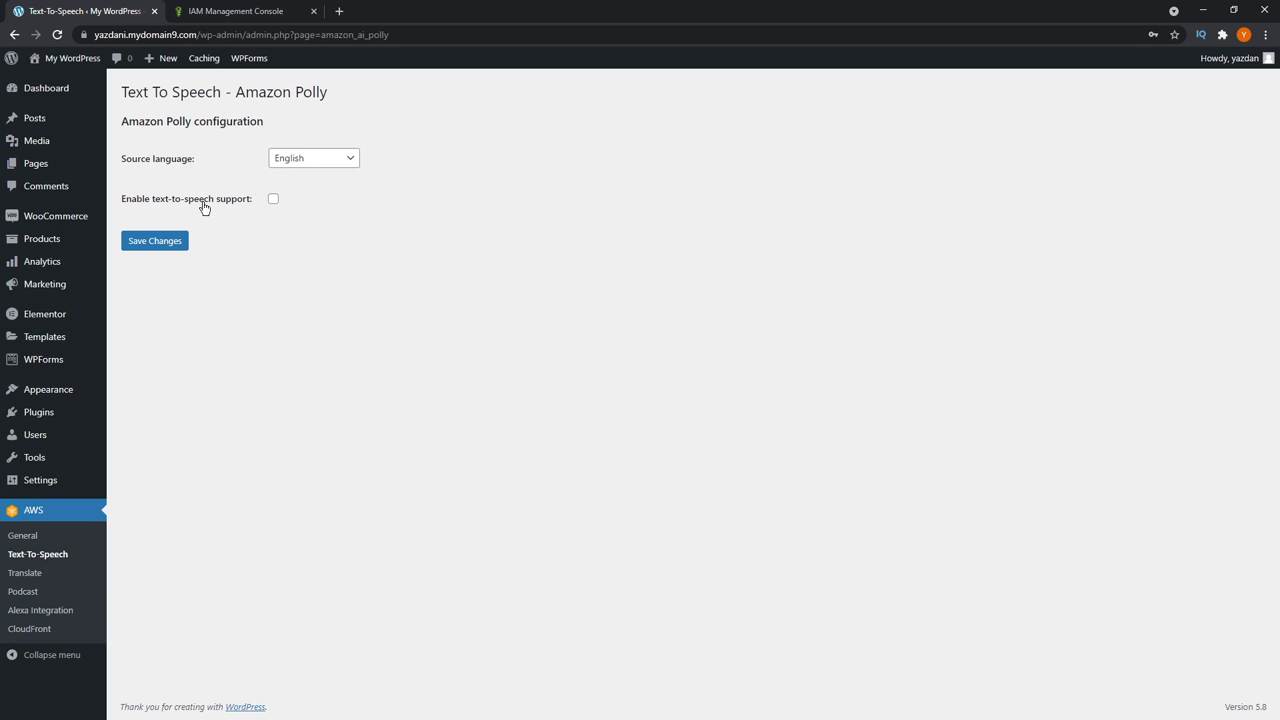
pyautogui.click(274, 201)
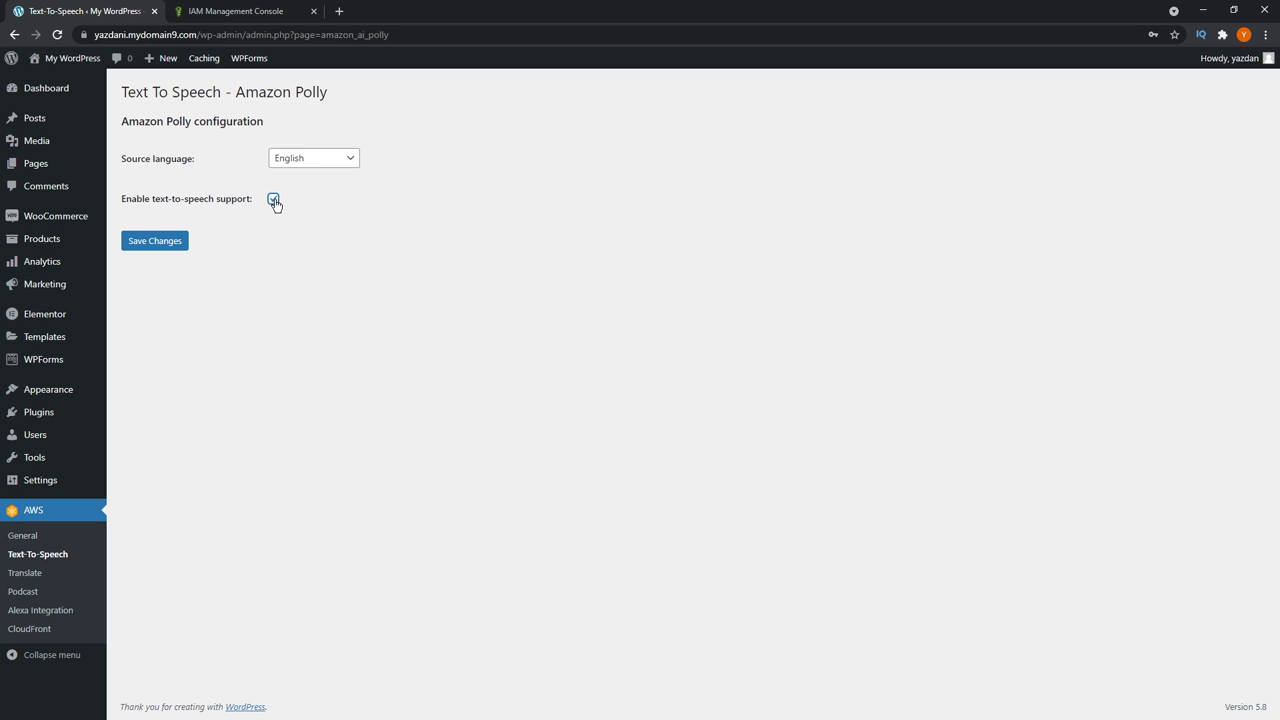
pyautogui.click(157, 246)
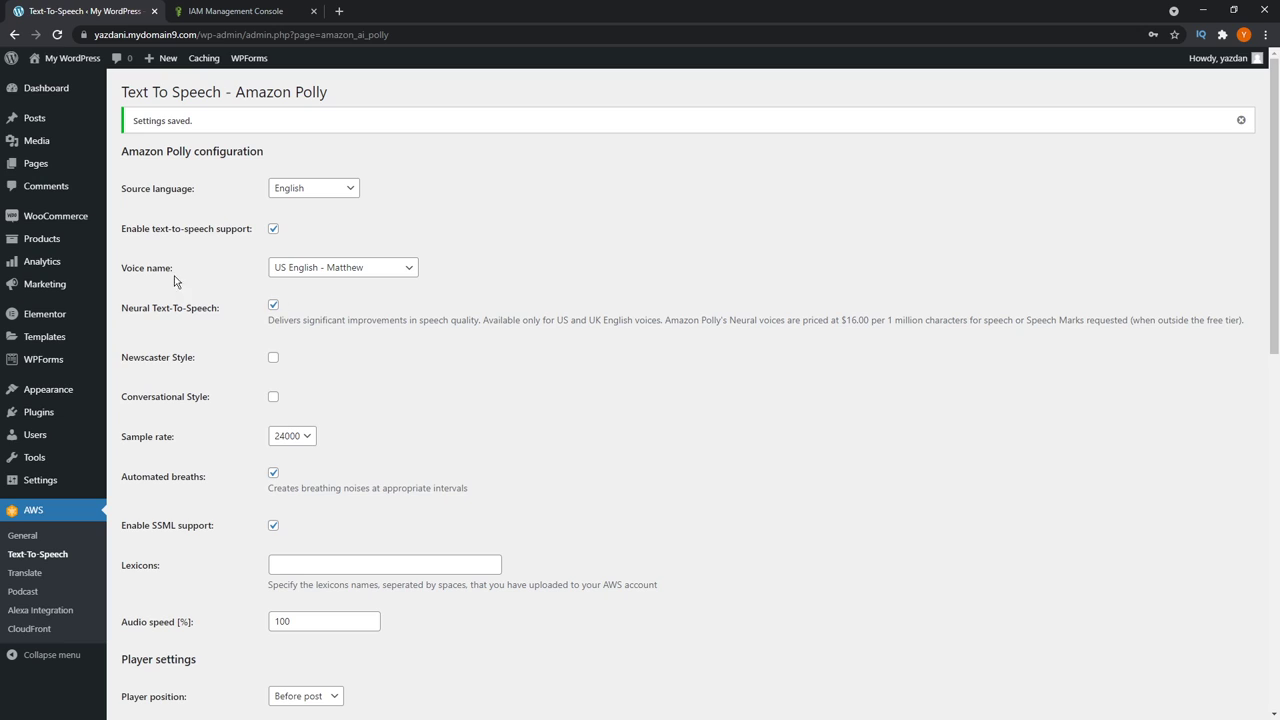
# Keep the US English - Matthew voice and enable Conversational Style in the Amazon Polly configuration
pyautogui.click(146, 274)
pyautogui.click(410, 274)
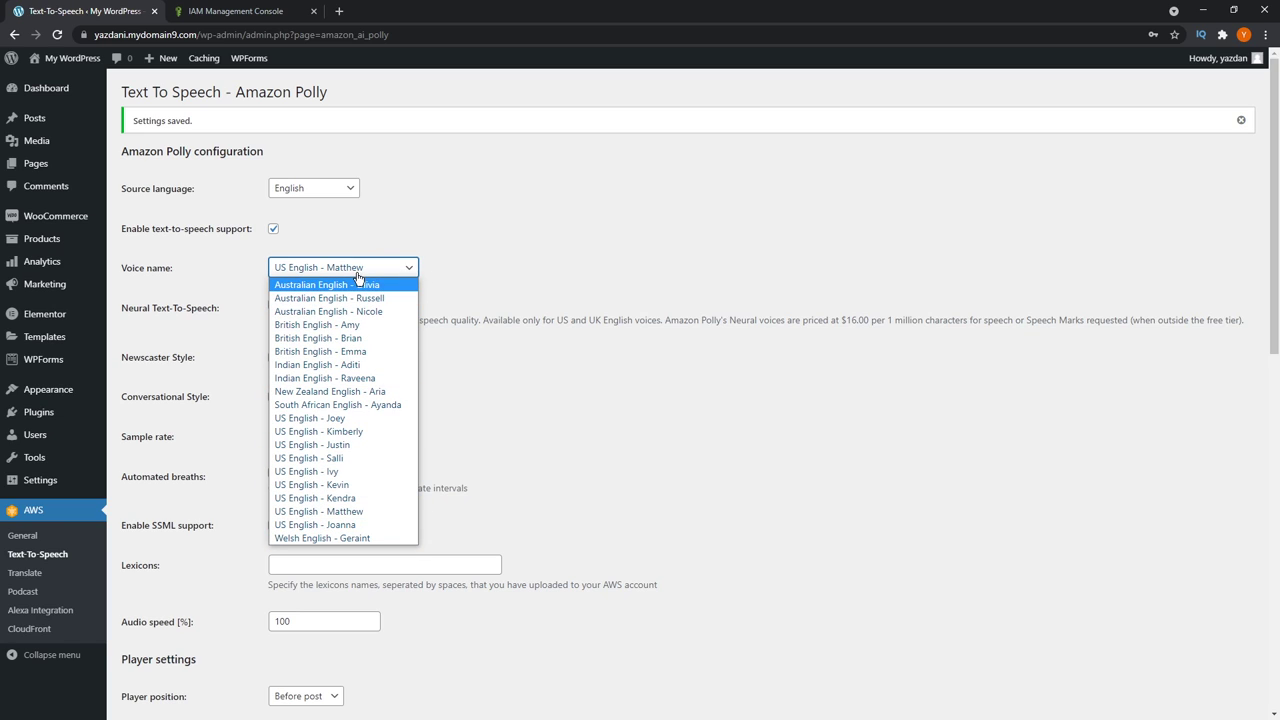
pyautogui.click(527, 267)
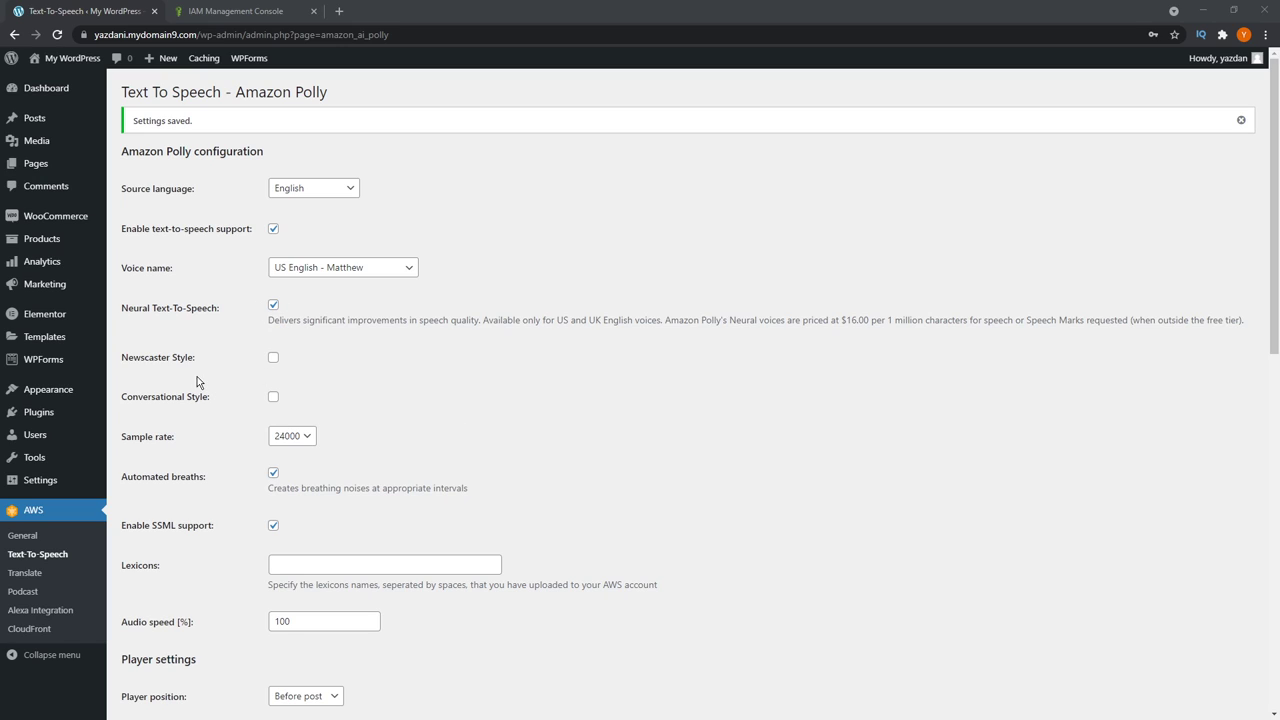
pyautogui.click(273, 399)
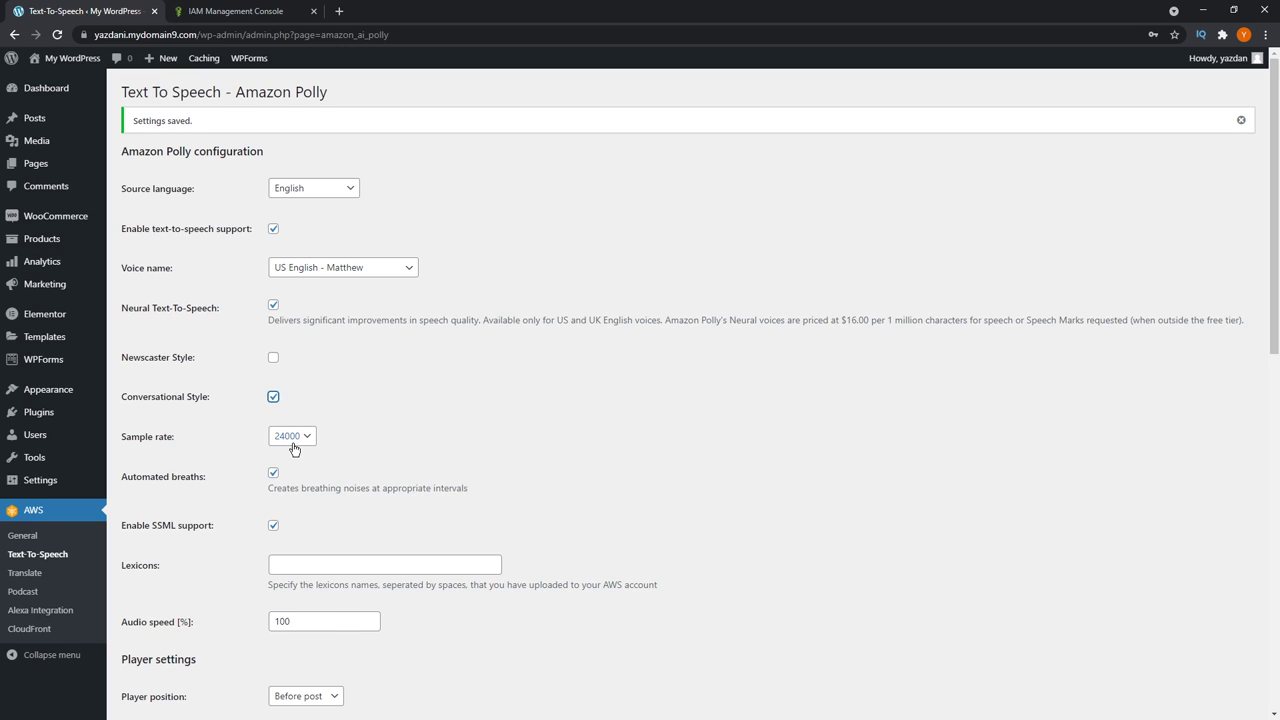
# Keep the player position at Before post and set the player label to "Subscribe to Brainstorm Force!"
pyautogui.scroll(-1, 303, 480)
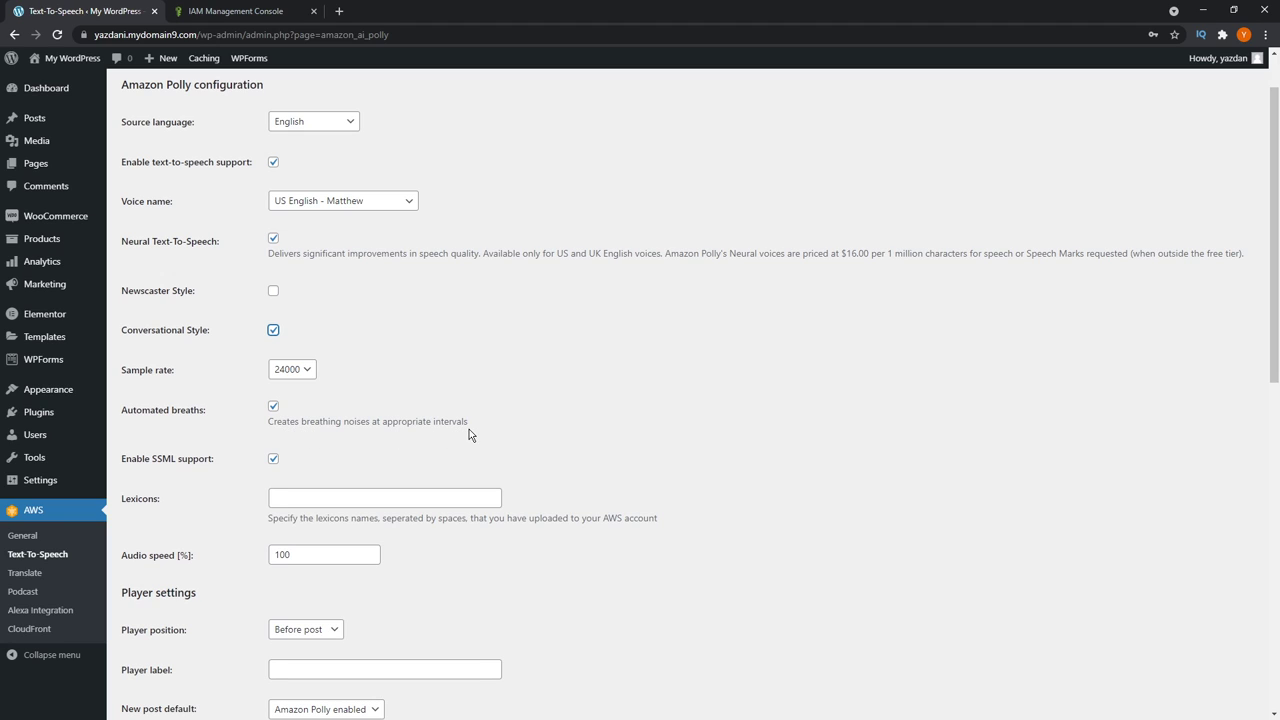
pyautogui.scroll(-1, 360, 454)
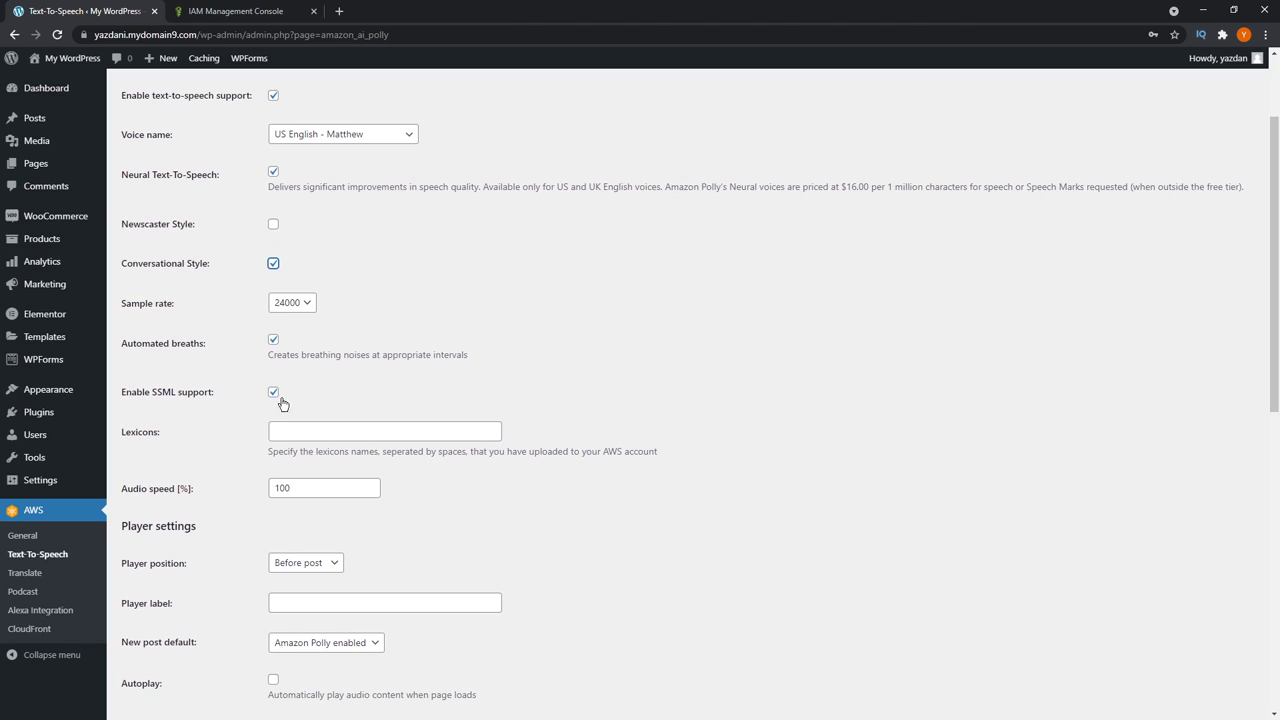
pyautogui.scroll(-1, 267, 432)
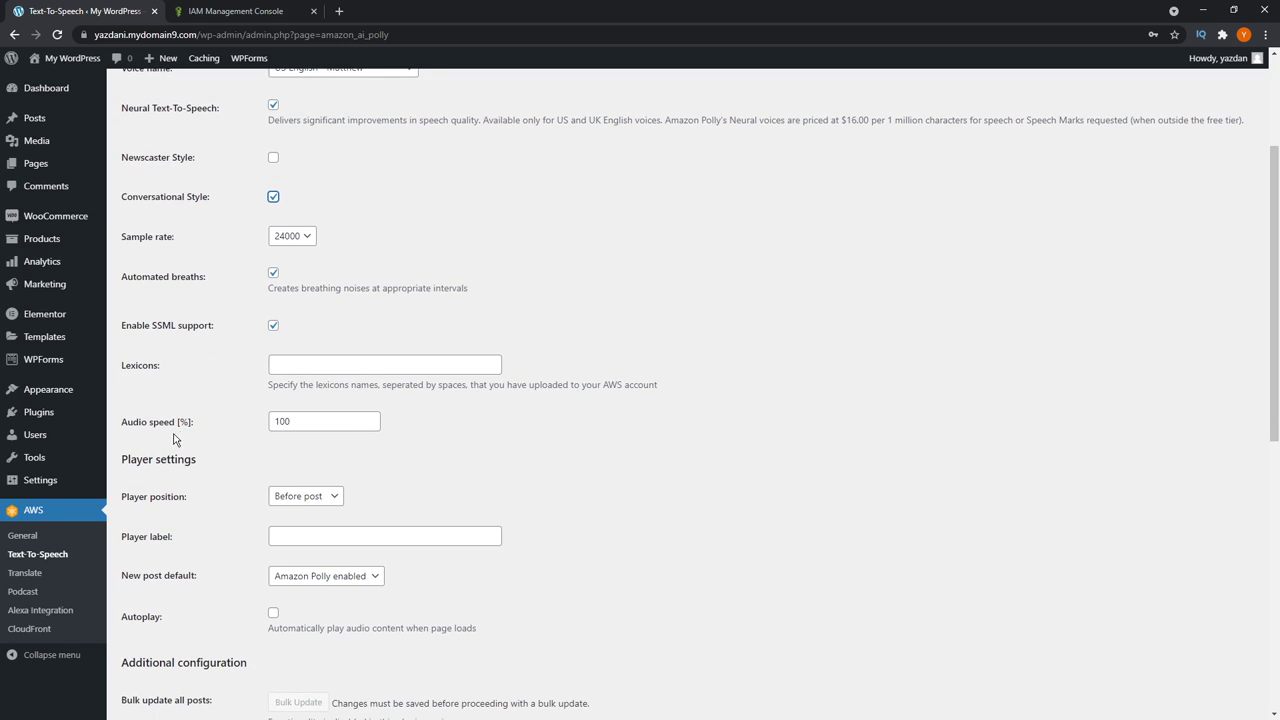
pyautogui.scroll(-3, 414, 451)
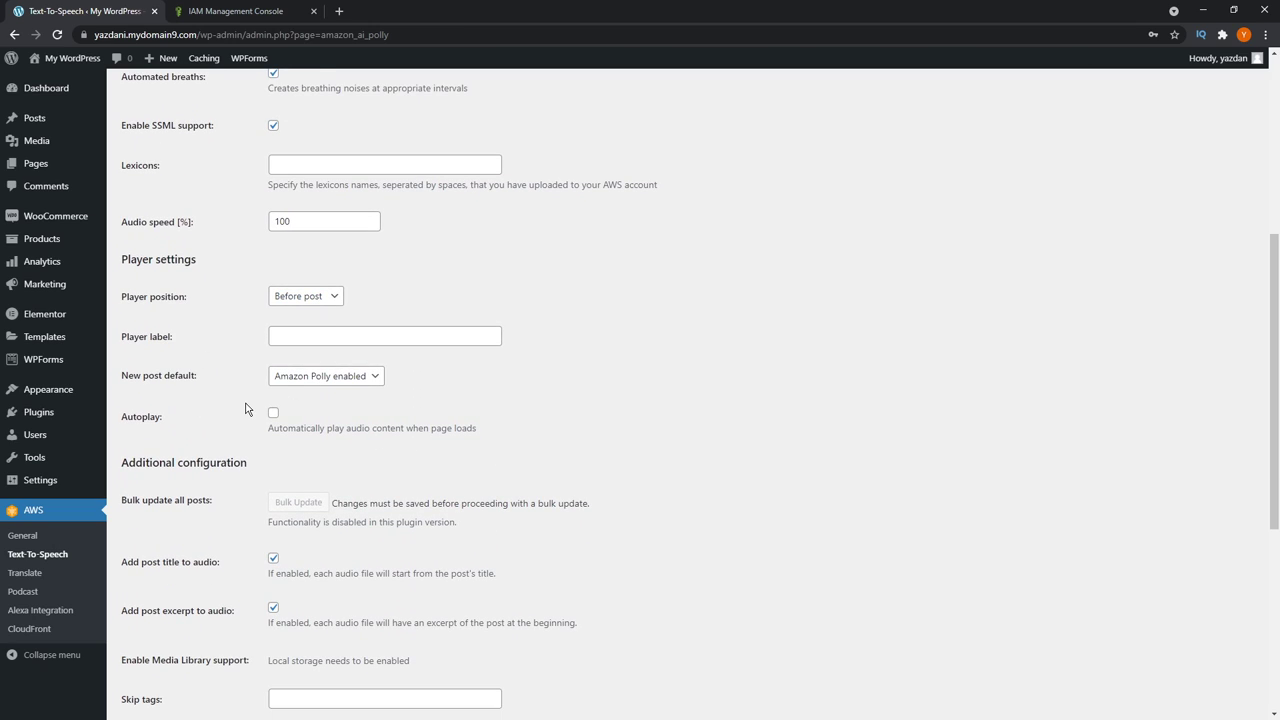
pyautogui.click(316, 305)
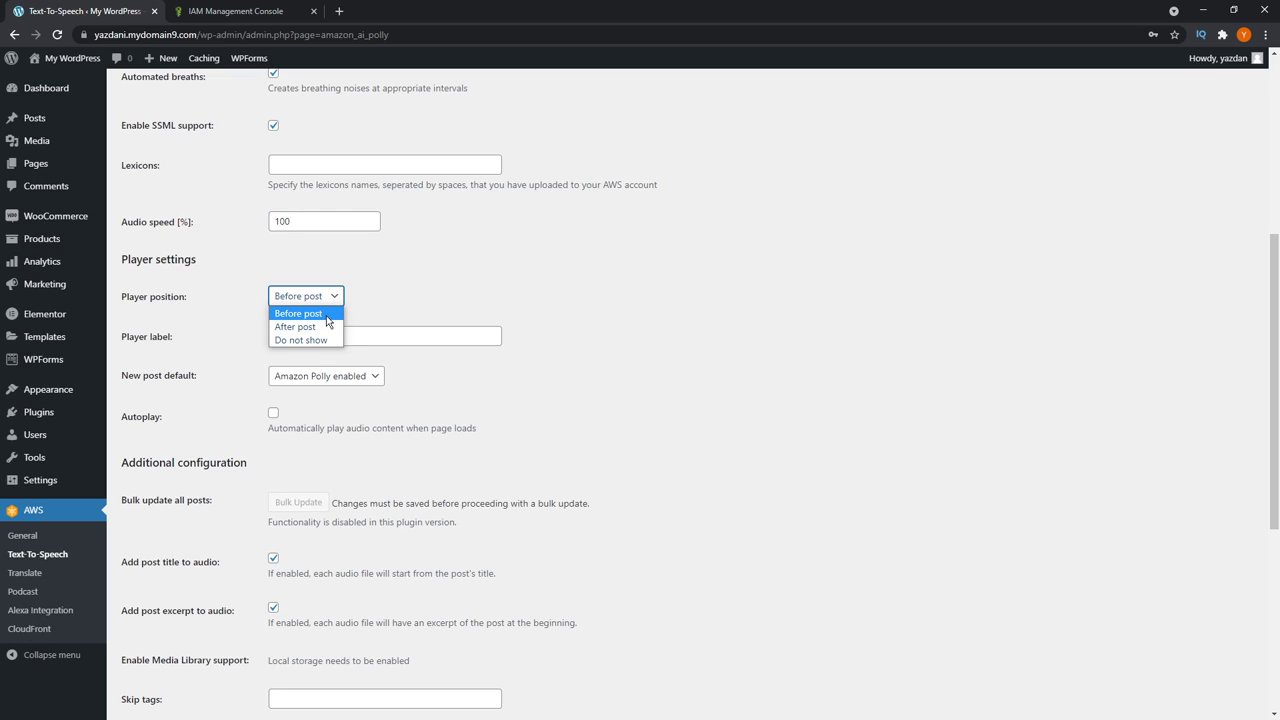
pyautogui.click(372, 313)
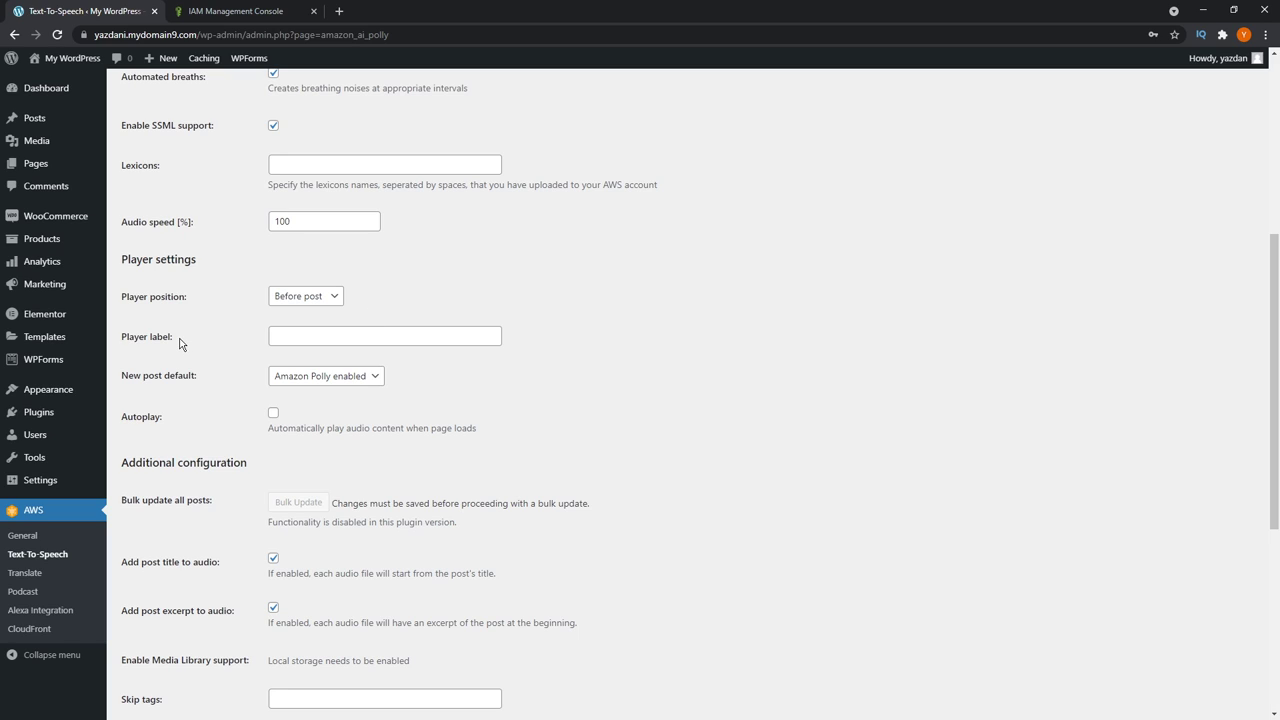
pyautogui.click(313, 335)
pyautogui.write('Subscribe to our ')
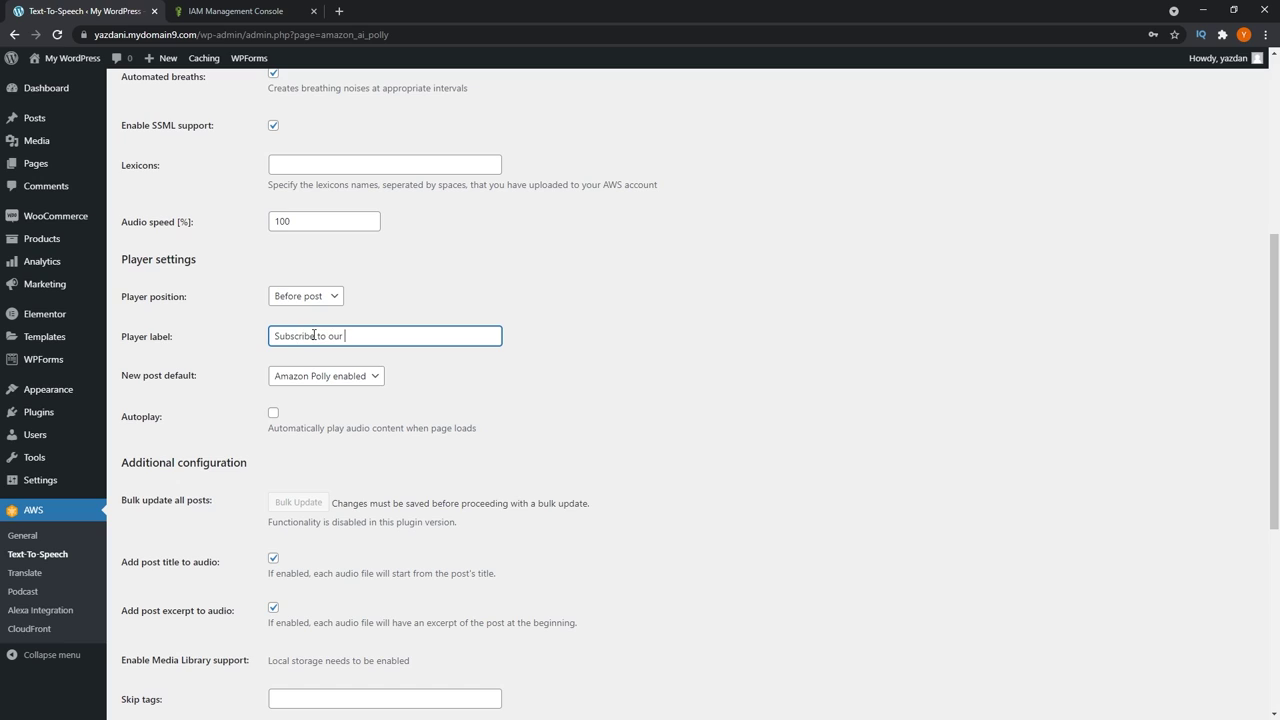
pyautogui.write('Podcast')
pyautogui.press('BackSpace')
pyautogui.press('BackSpace')
pyautogui.press('BackSpace')
pyautogui.press('BackSpace')
pyautogui.press('BackSpace')
pyautogui.press('BackSpace')
pyautogui.press('BackSpace')
pyautogui.press('BackSpace')
pyautogui.press('BackSpace')
pyautogui.press('BackSpace')
pyautogui.press('BackSpace')
pyautogui.write('Brainstorm Force!')
pyautogui.click(517, 309)
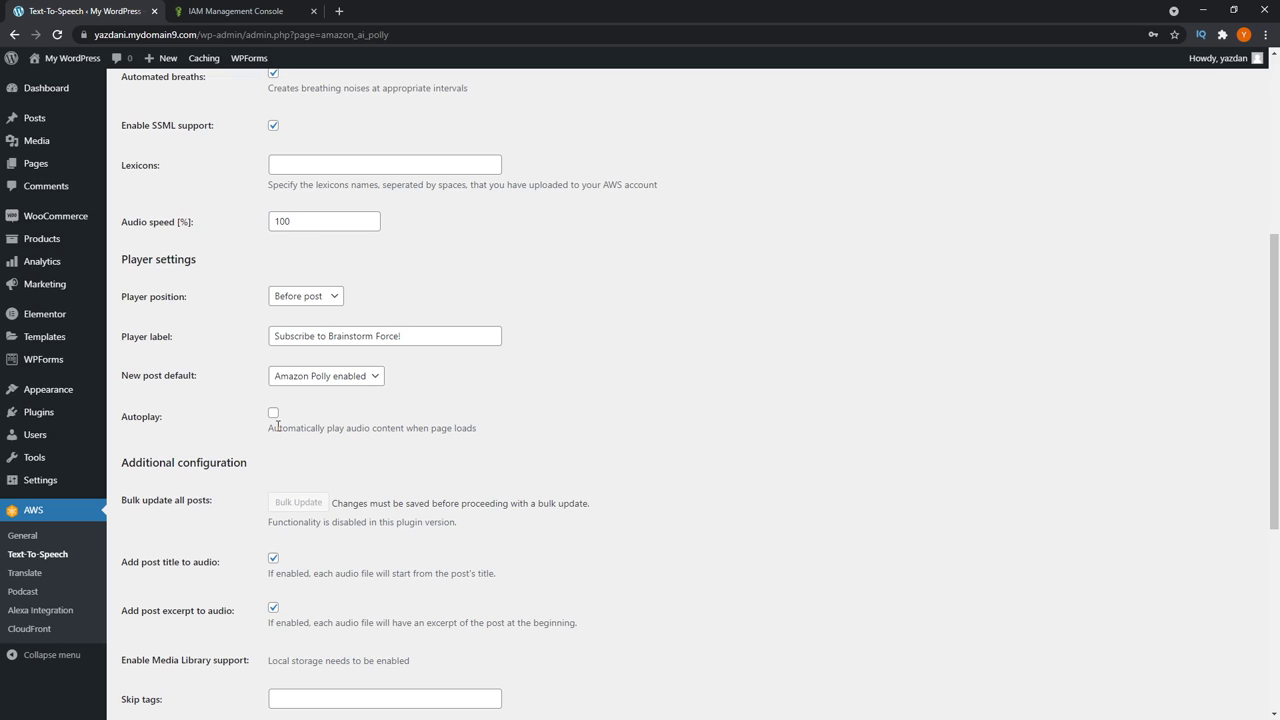
# Turn off storing audio in Amazon S3 in the additional configuration
pyautogui.scroll(-3, 523, 369)
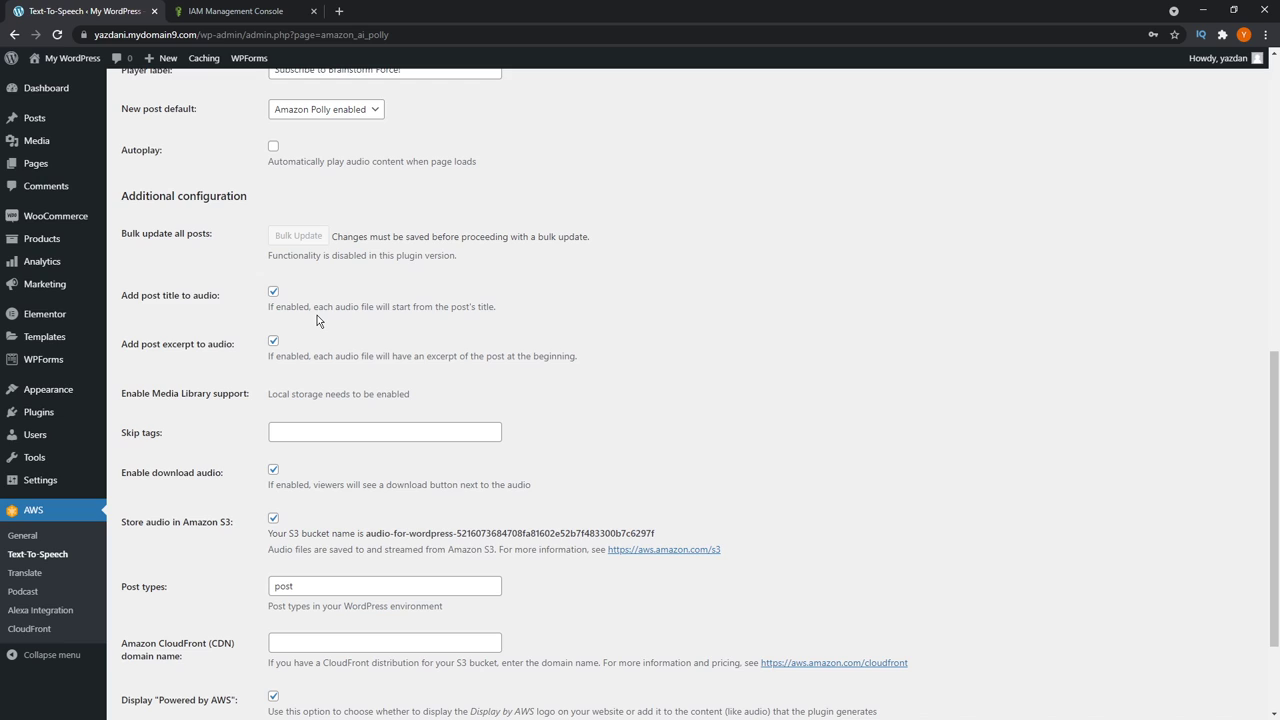
pyautogui.press('Tab')
pyautogui.scroll(-3, 490, 365)
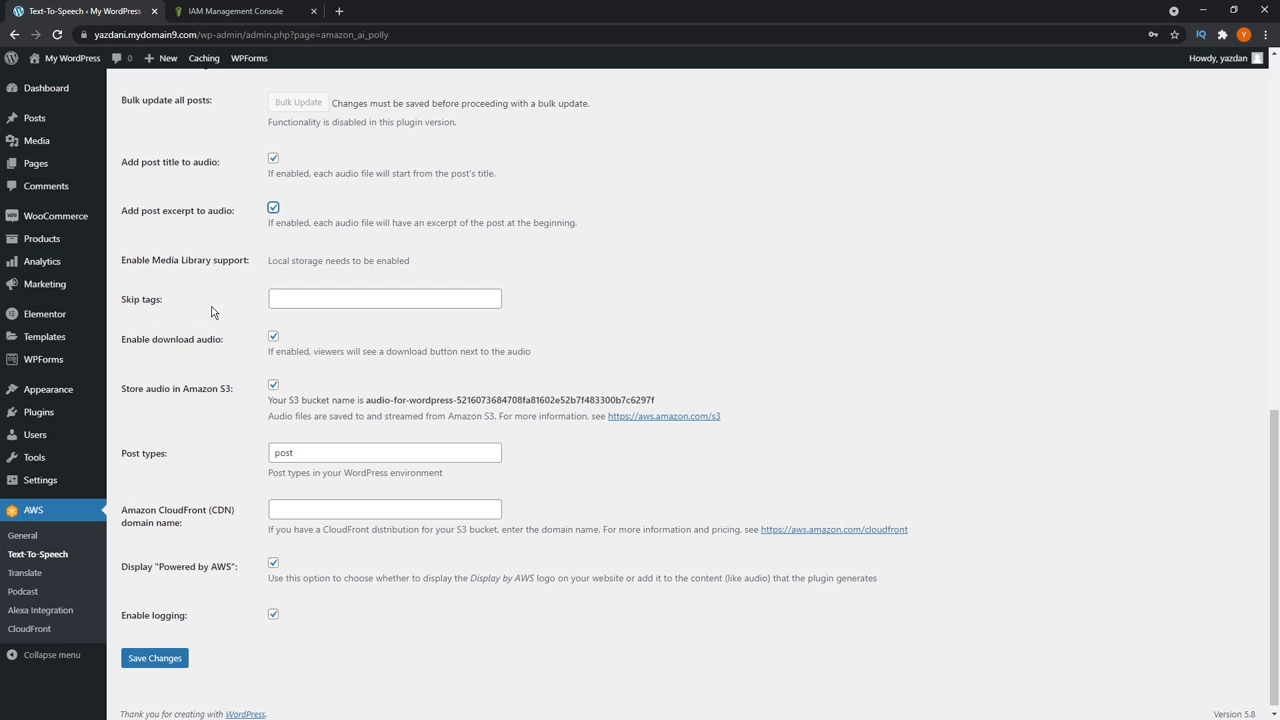
pyautogui.scroll(-1, 216, 330)
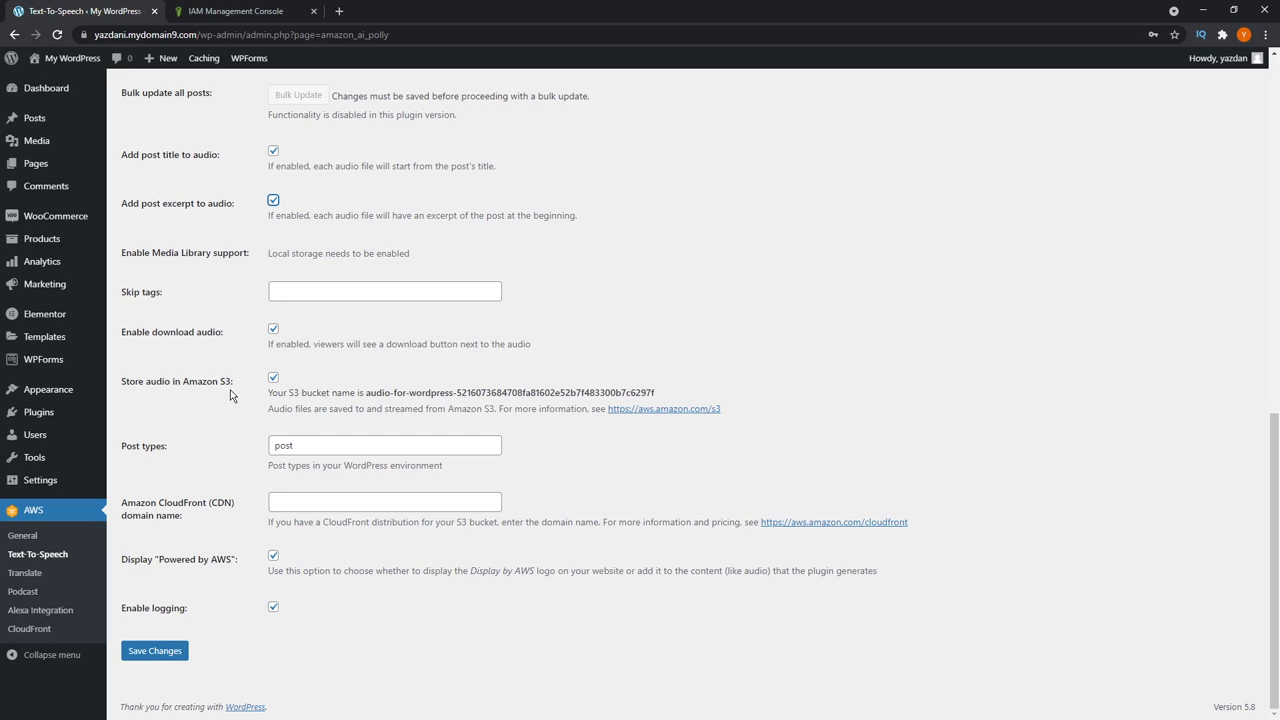
pyautogui.click(273, 378)
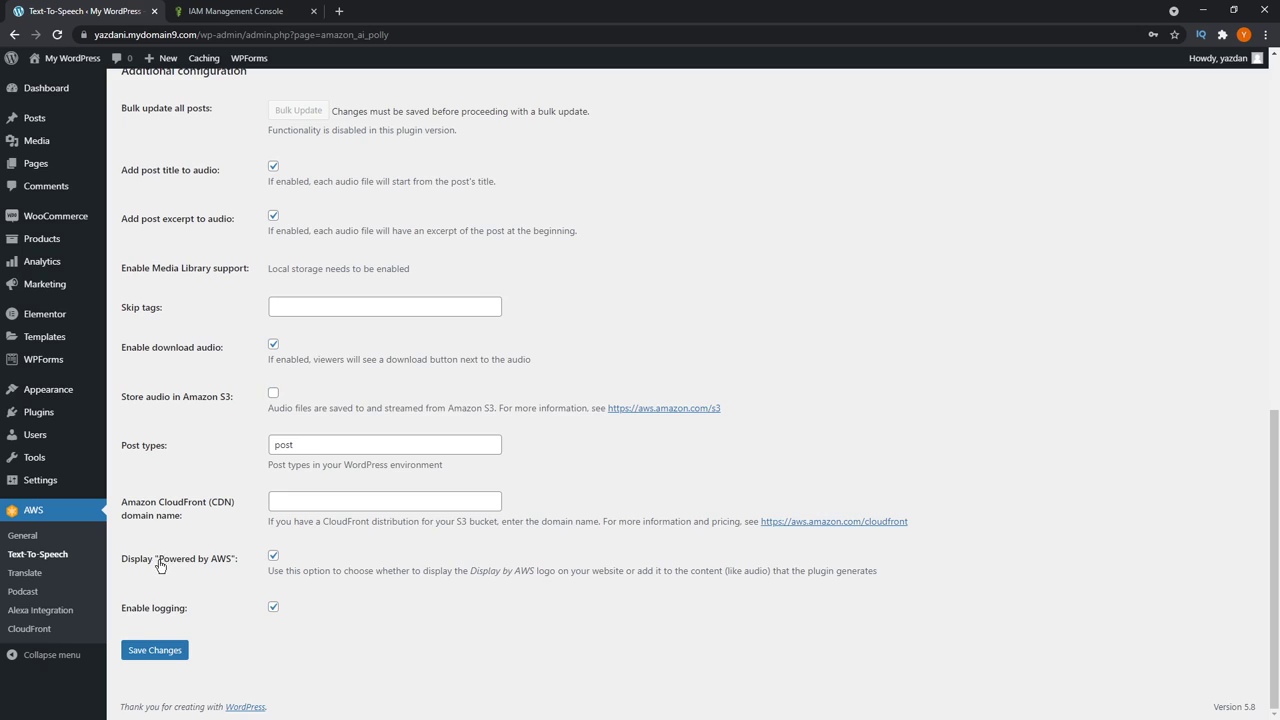
# Turn off the "Powered by AWS" display, leave logging enabled, and save the text-to-speech settings
pyautogui.moveTo(158, 562); pyautogui.dragTo(238, 570)
pyautogui.click(273, 556)
pyautogui.click(273, 608)
pyautogui.click(291, 657)
pyautogui.click(167, 651)
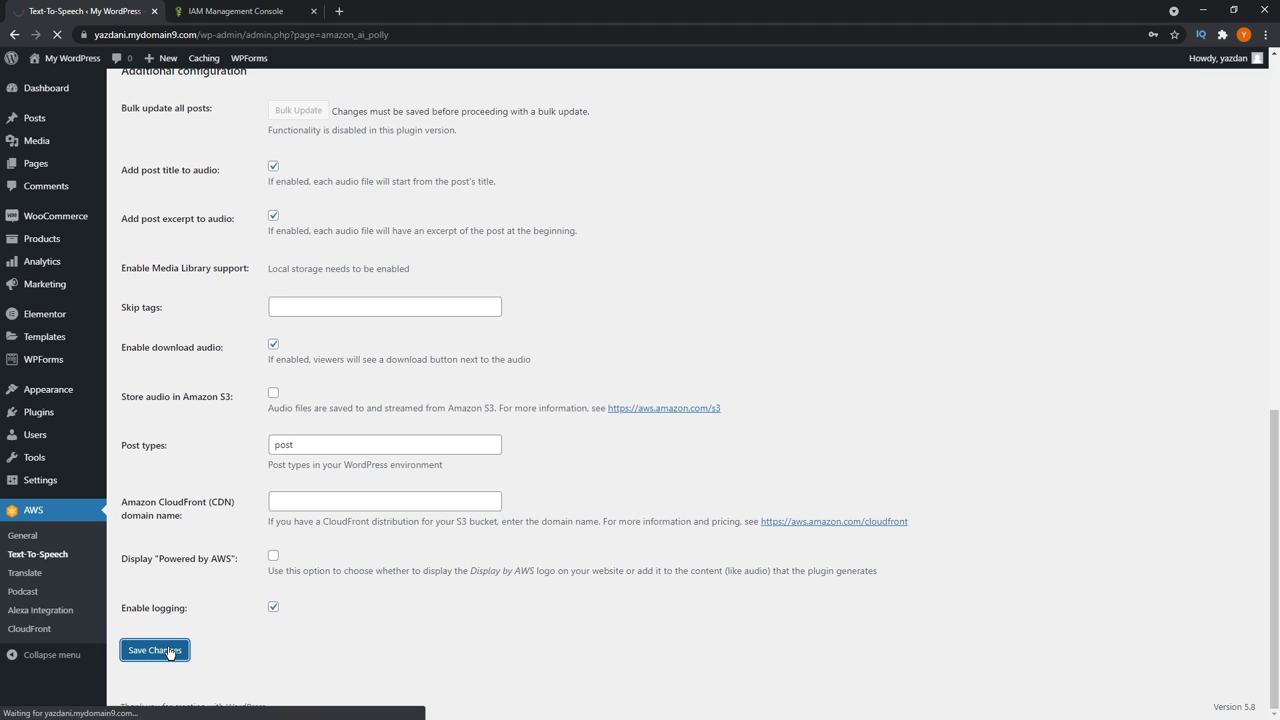
# Open the Chocolate Chip Cookies post for editing and set its Amazon Polly voice to British English - Amy
pyautogui.click(36, 118)
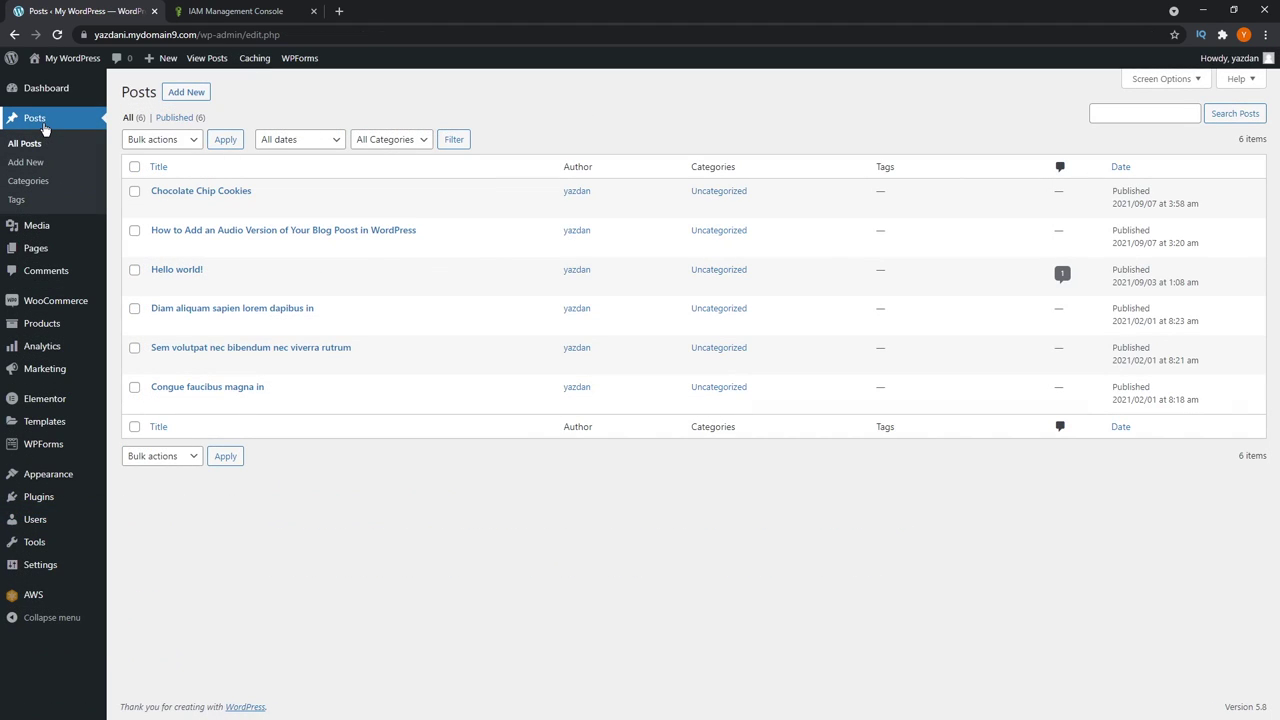
pyautogui.click(239, 193)
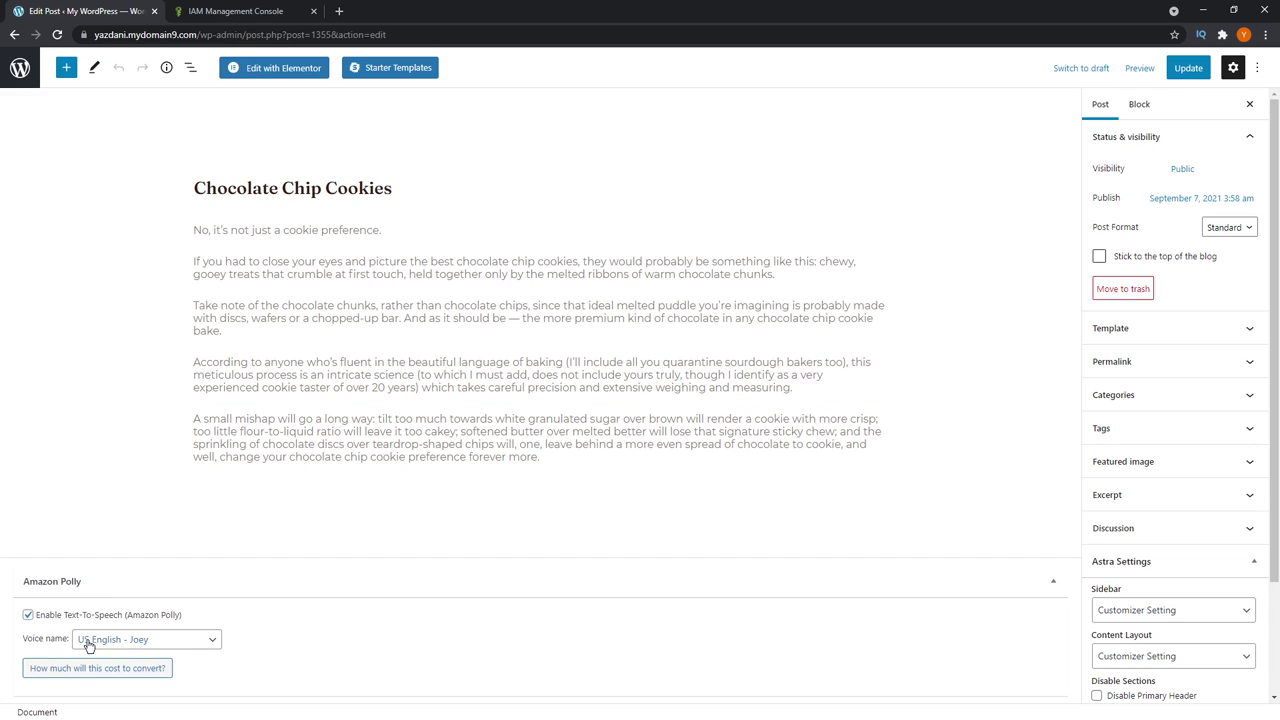
pyautogui.click(213, 645)
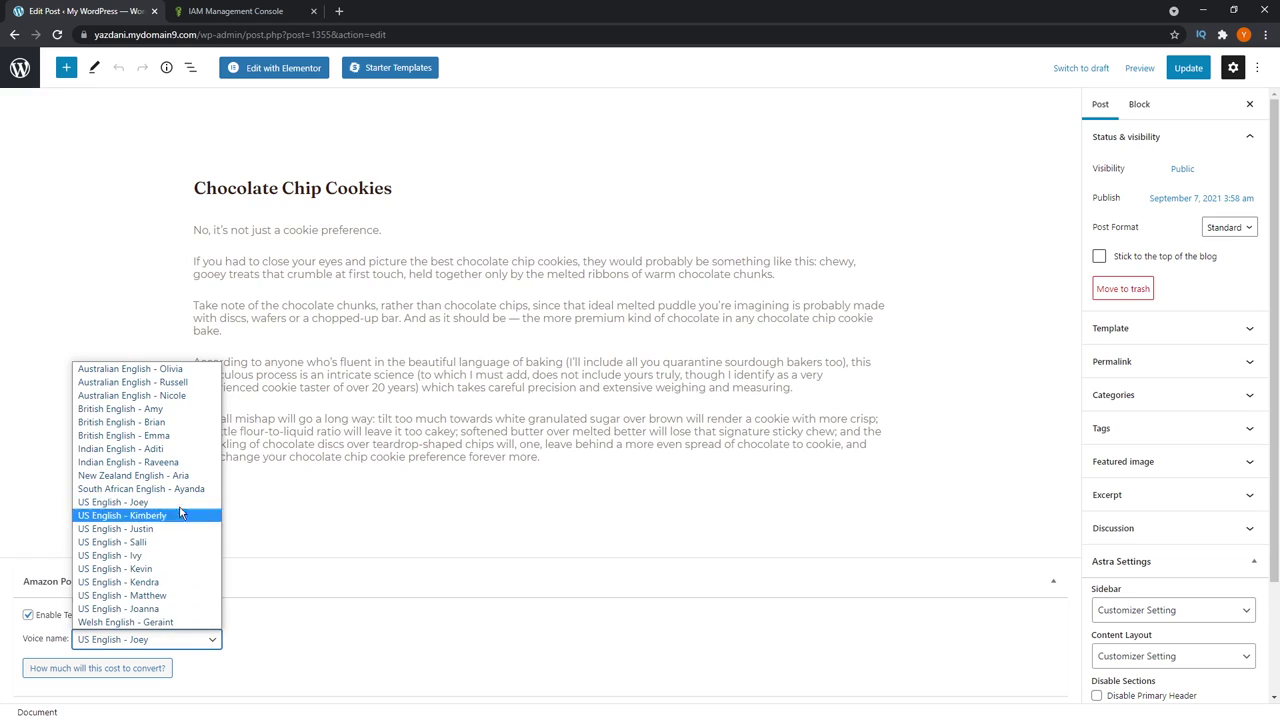
pyautogui.click(174, 410)
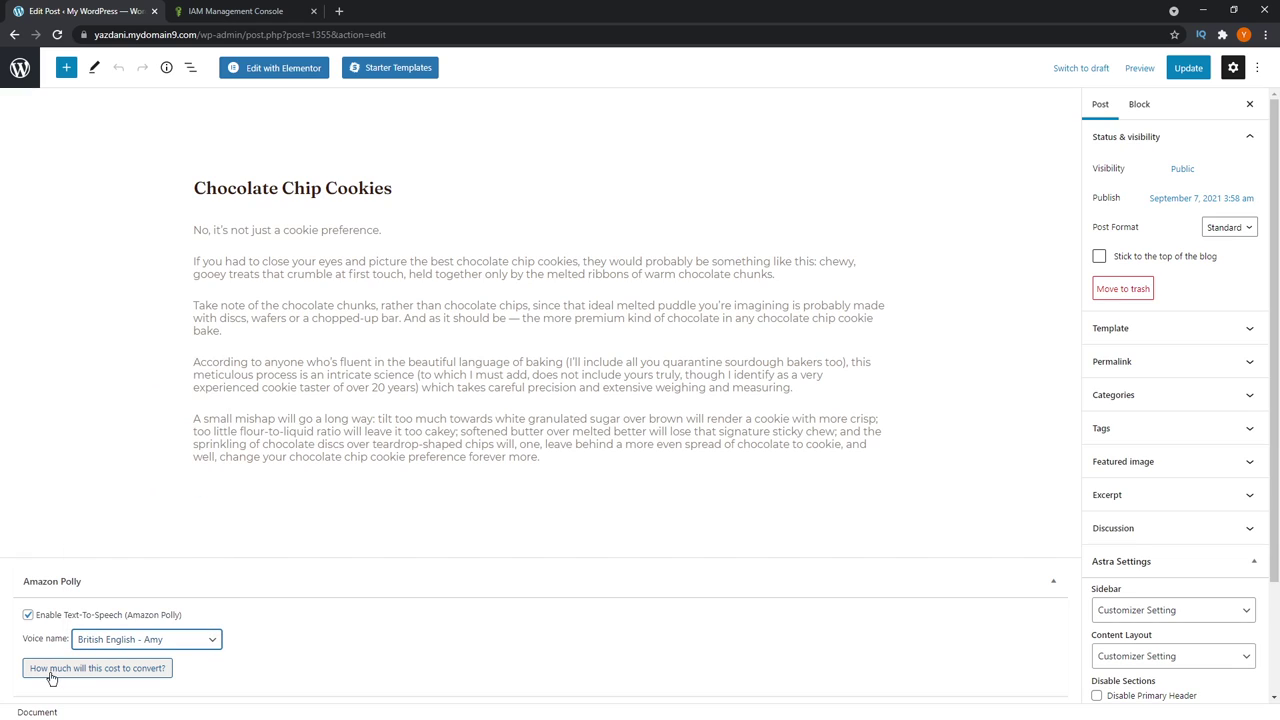
# Show the conversion cost information for the post, read the Amazon Polly pricing, and hide it again
pyautogui.click(140, 672)
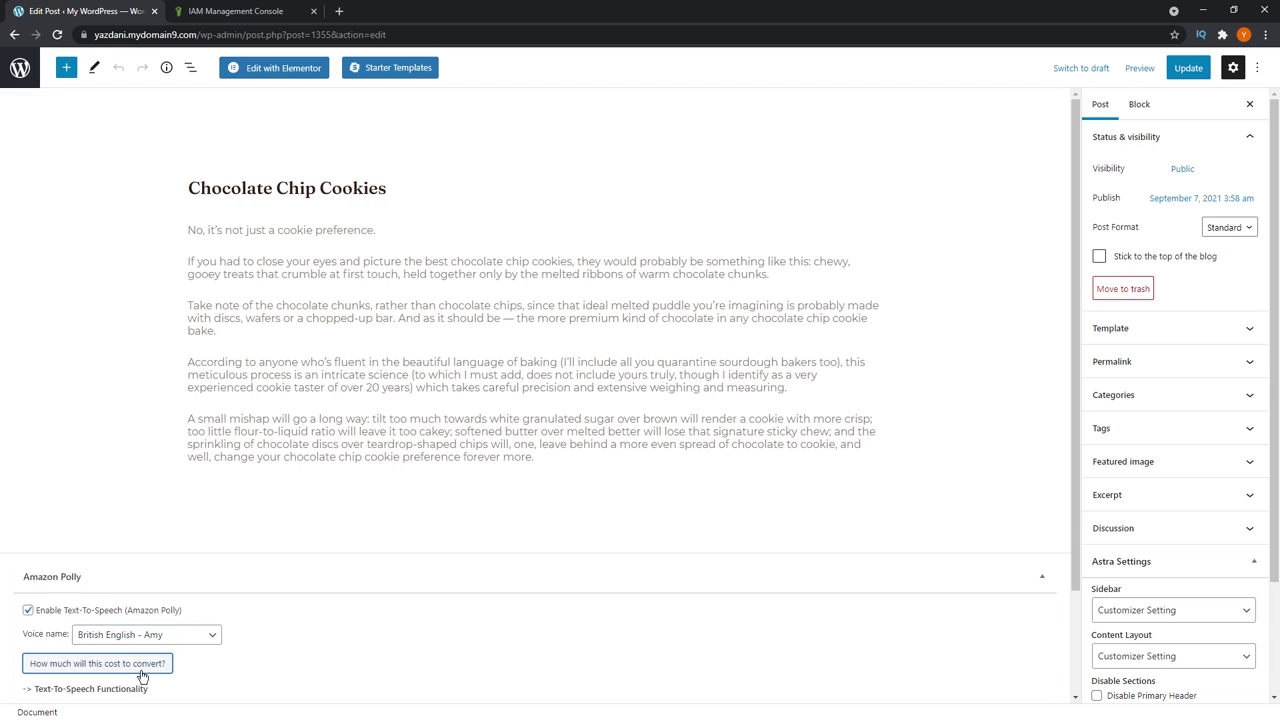
pyautogui.scroll(-2, 300, 676)
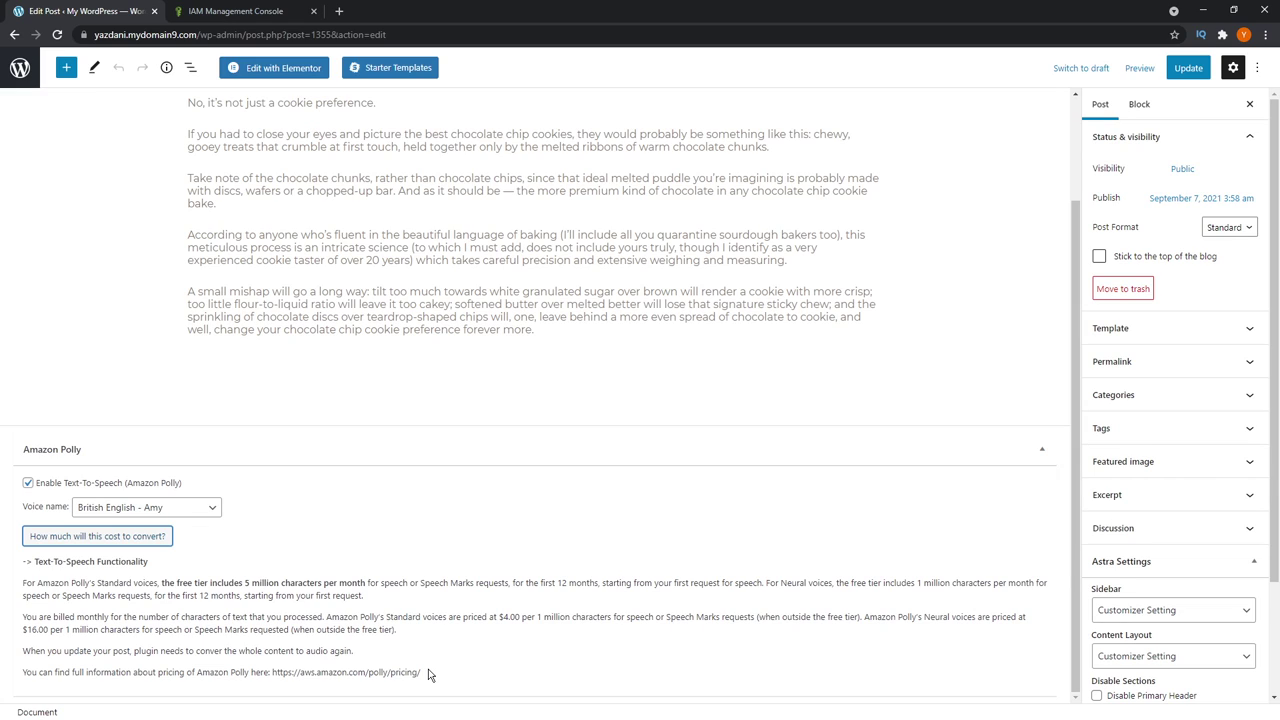
pyautogui.click(70, 548)
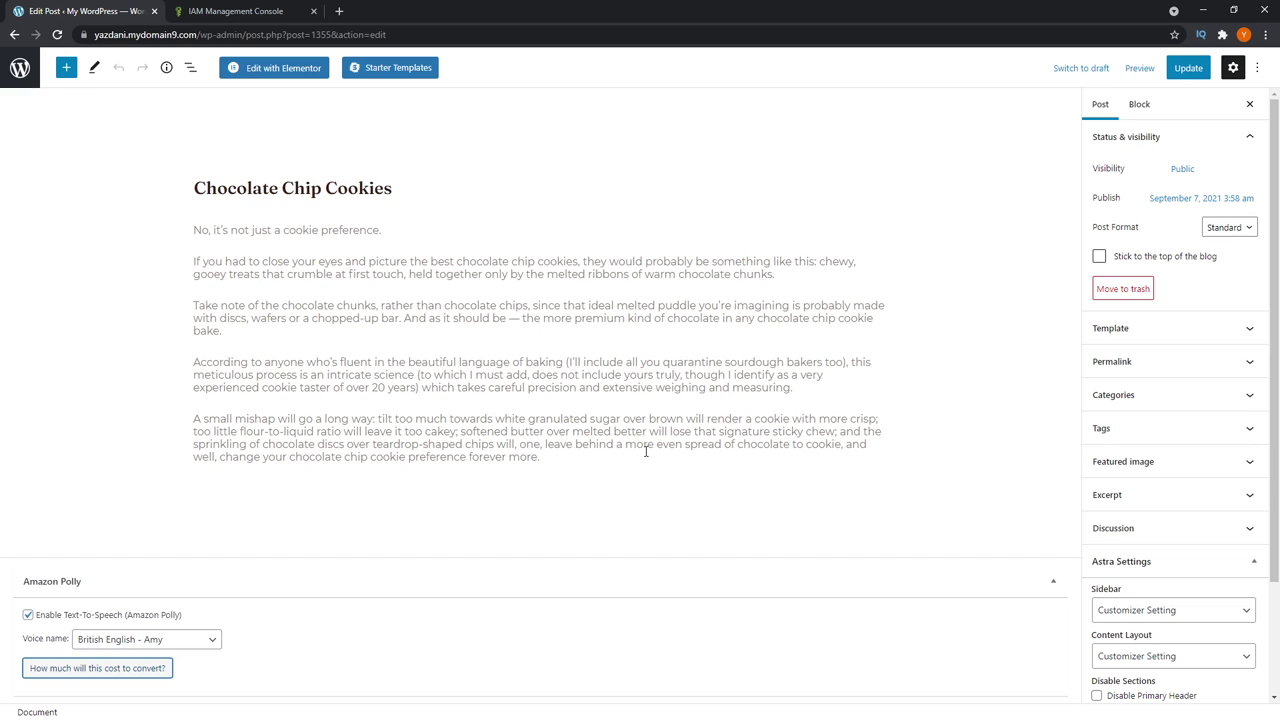
# Update the post, then play and pause its audio version on the published page, checking the player label
pyautogui.click(1193, 69)
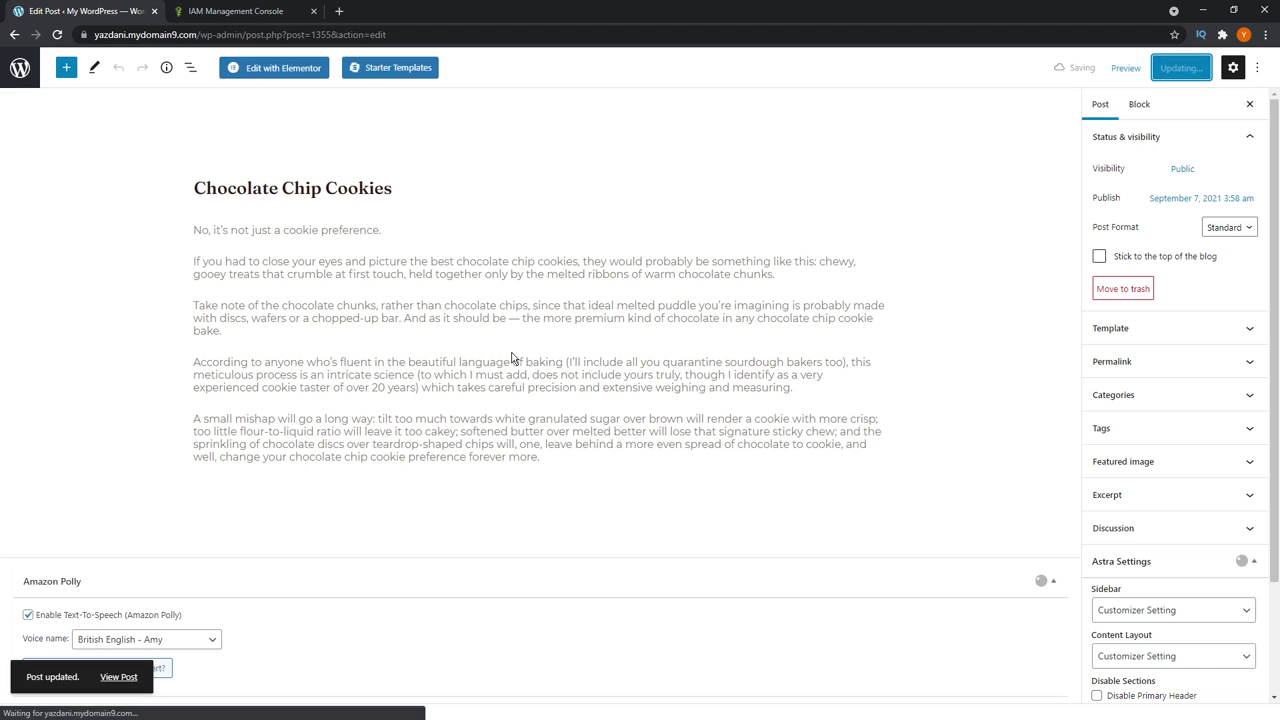
pyautogui.click(120, 677)
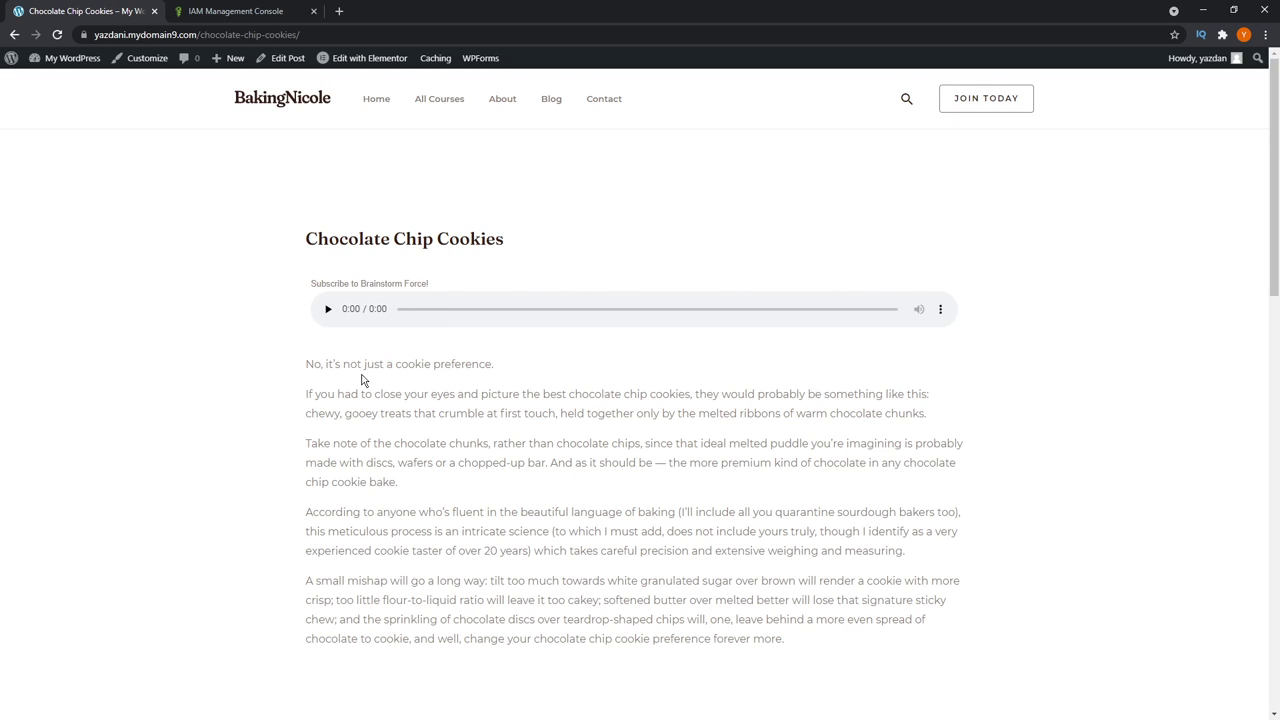
pyautogui.click(328, 310)
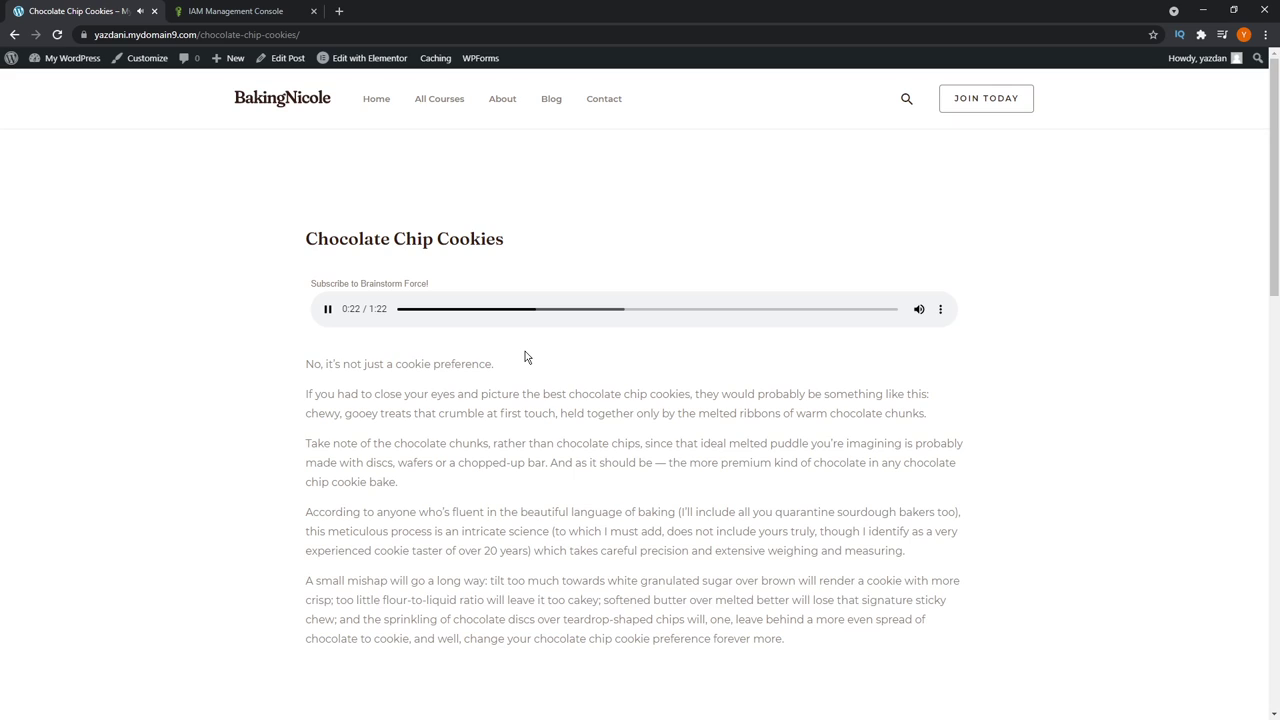
pyautogui.click(328, 309)
pyautogui.moveTo(309, 288); pyautogui.dragTo(454, 293)
pyautogui.click(455, 293)
# Download the Chocolate Chip Cookies post's audio from the player and open the downloaded MP3 file
pyautogui.click(940, 309)
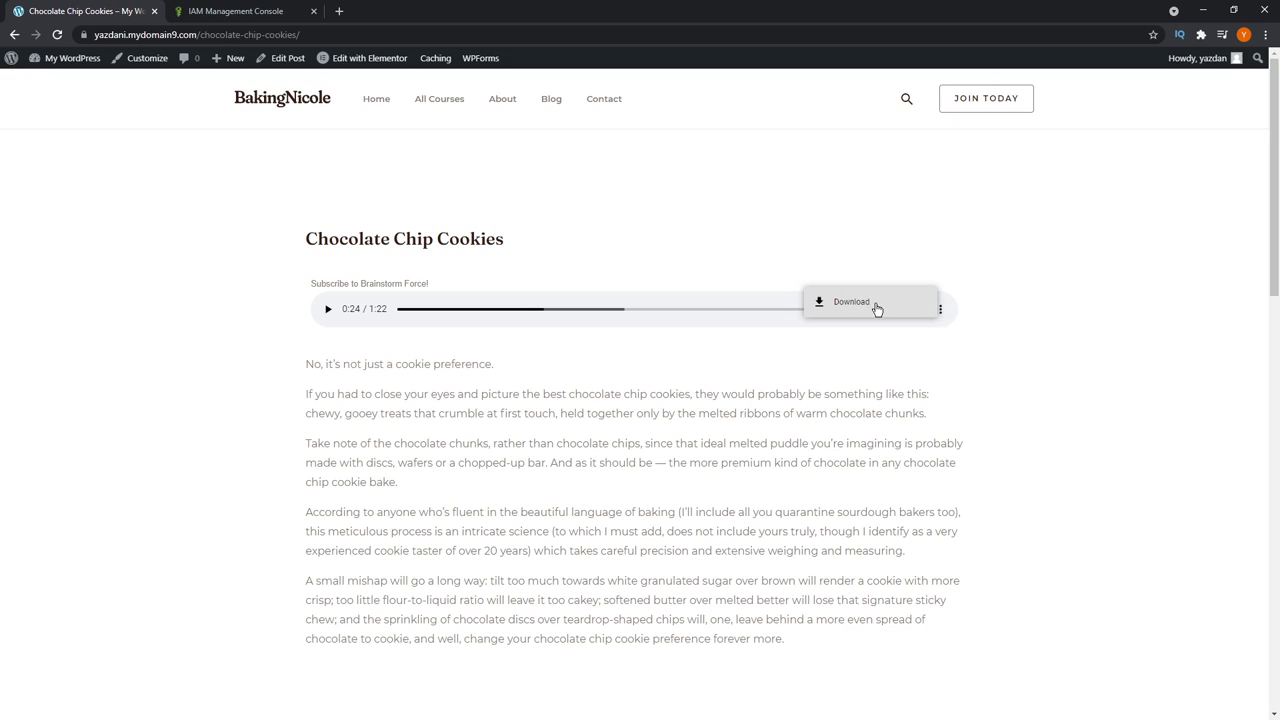
pyautogui.click(876, 306)
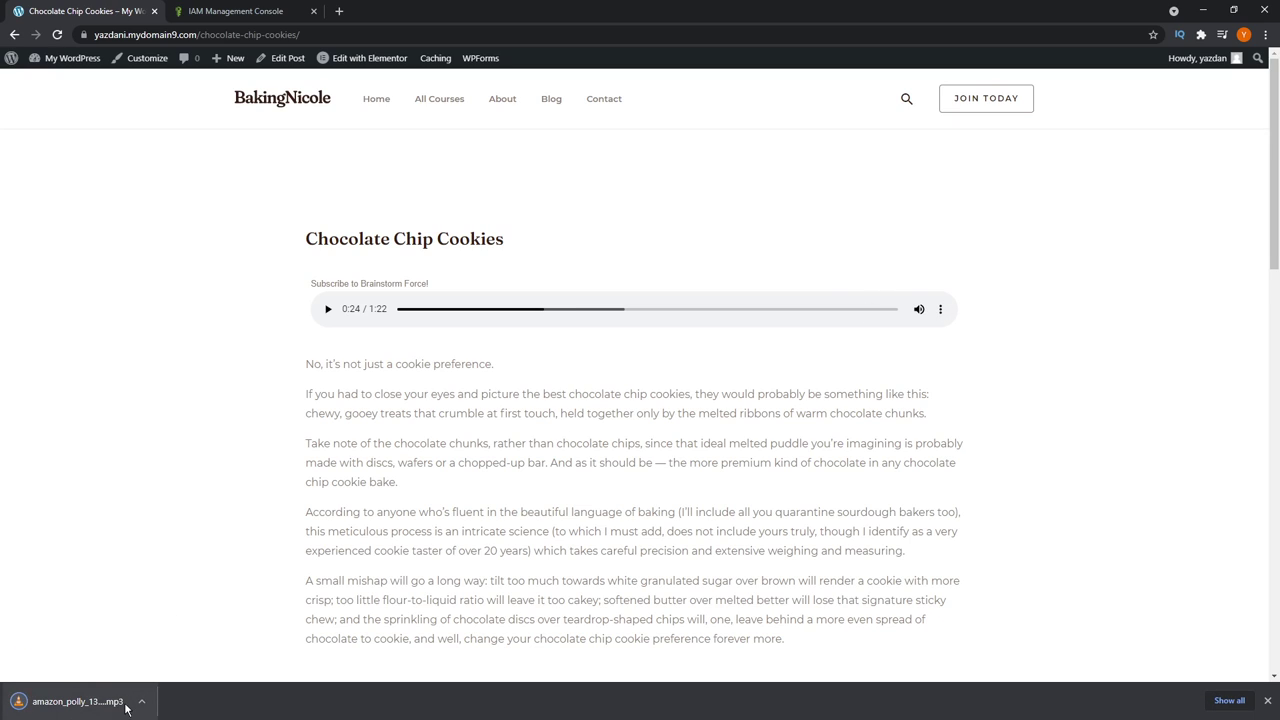
pyautogui.click(69, 703)
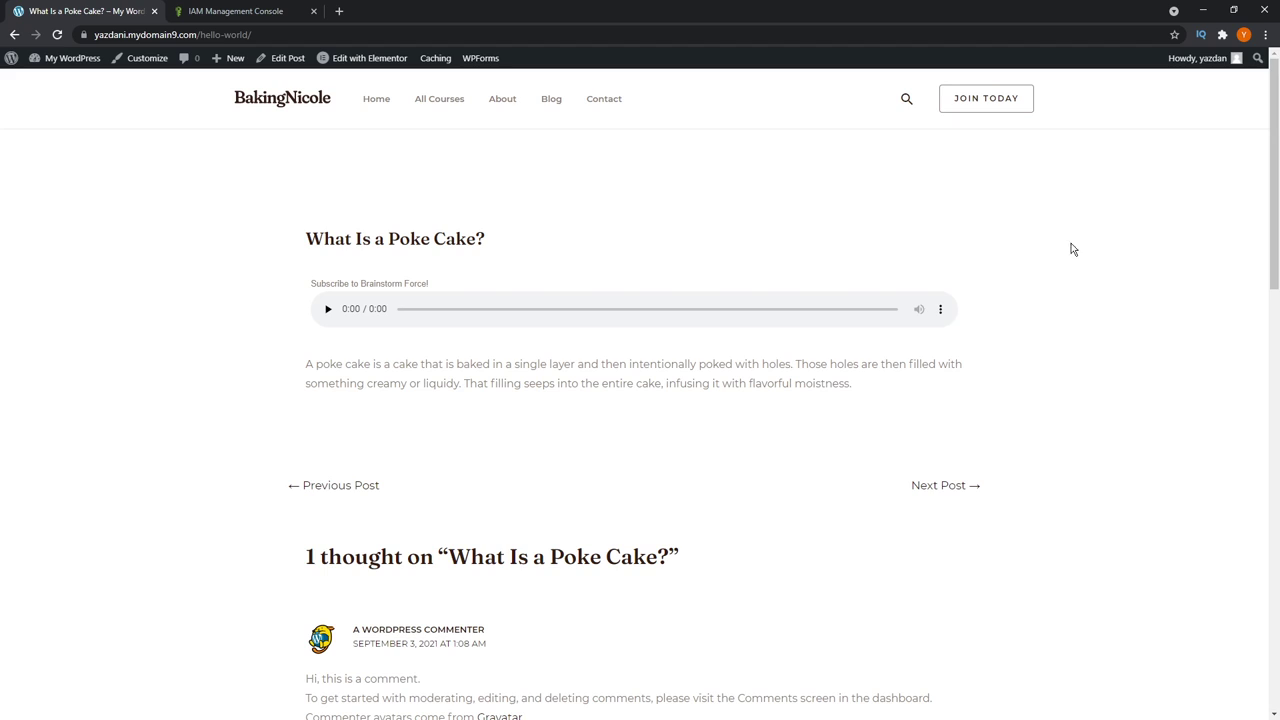
# Play the audio version of the "What Is a Poke Cake?" post
pyautogui.click(328, 310)
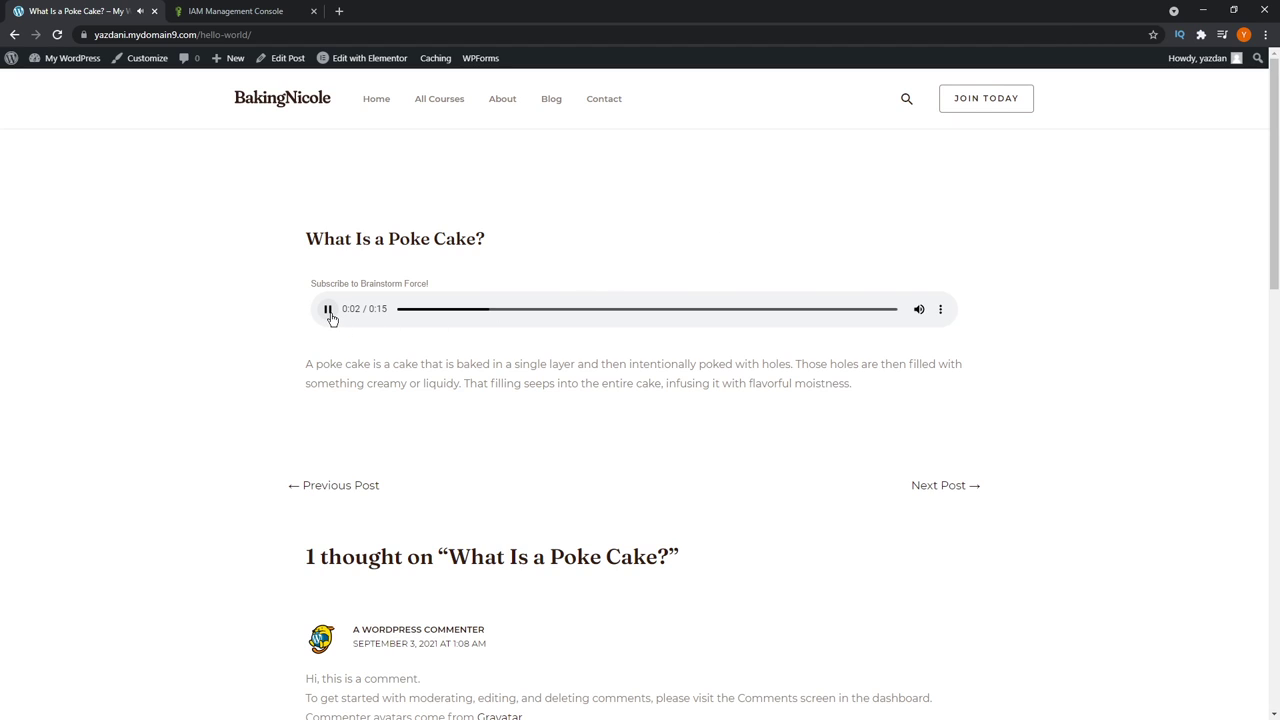